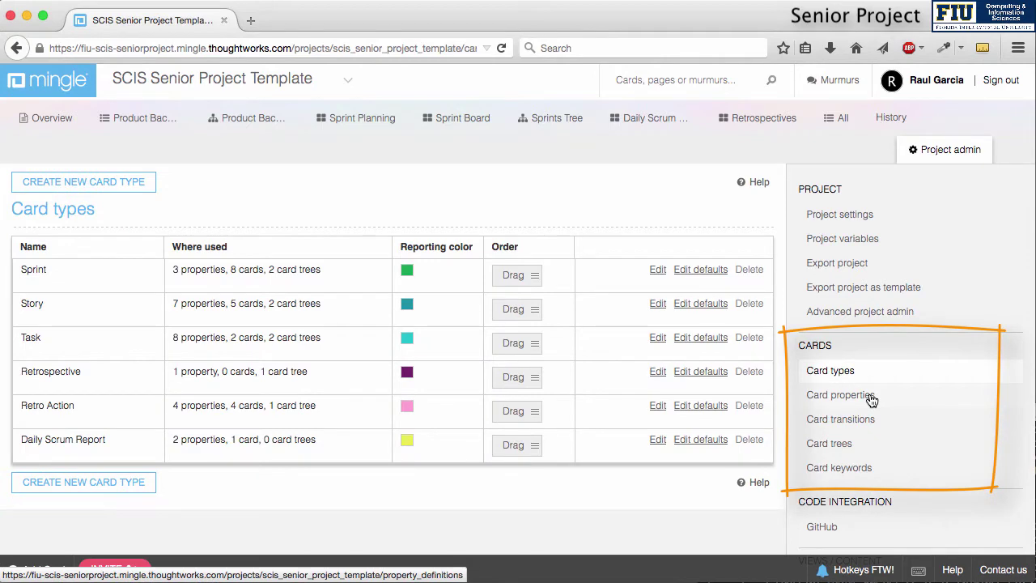
Open the project's card properties settings to look over the defined properties
click(841, 395)
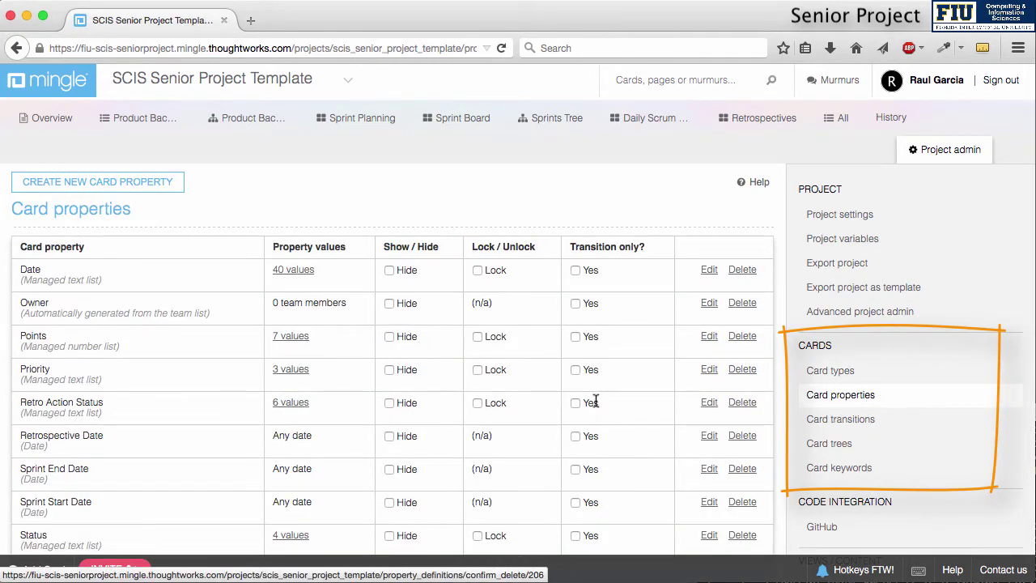
click(743, 469)
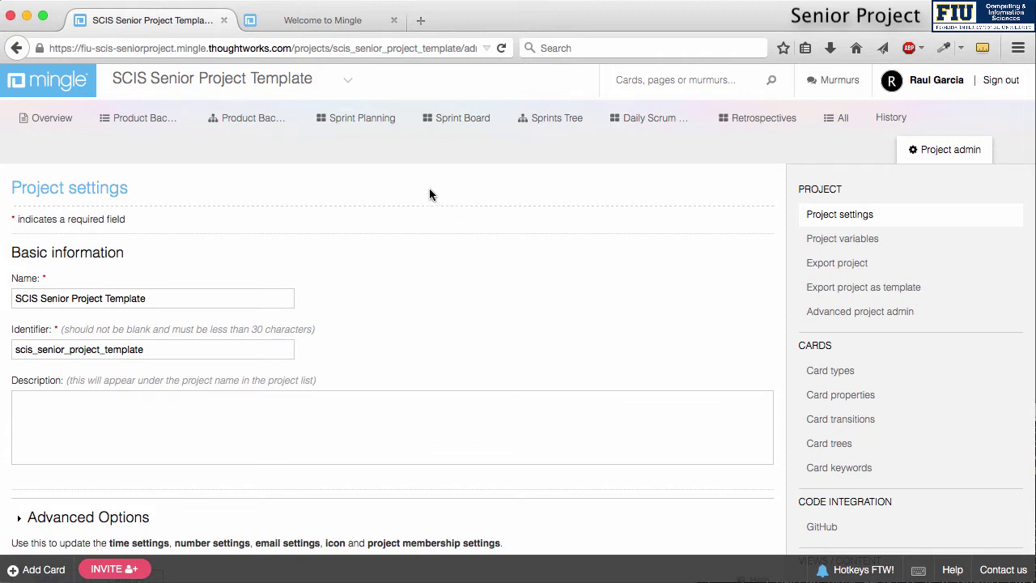
Look over the Mingle help documentation's welcome page and return to the project
click(323, 20)
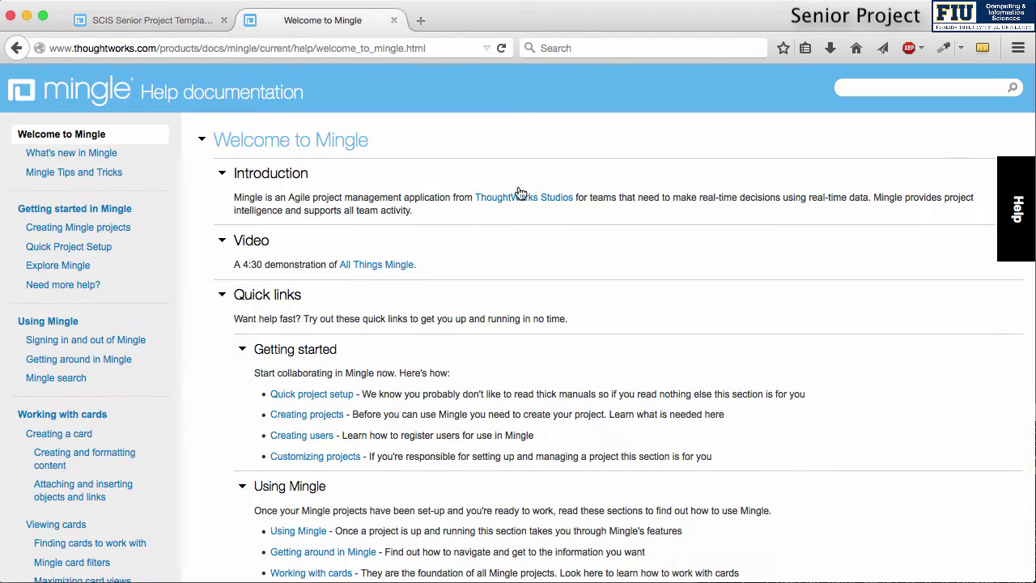
click(714, 297)
click(162, 23)
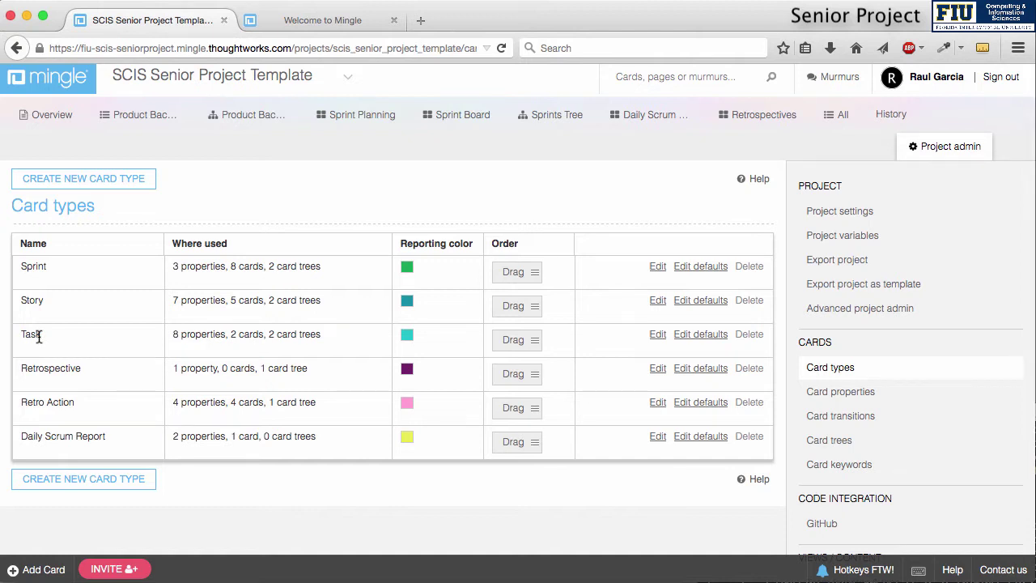
Review the project's card types, card properties, card trees, card keywords and card transitions settings
scroll(84, 380, up, 1)
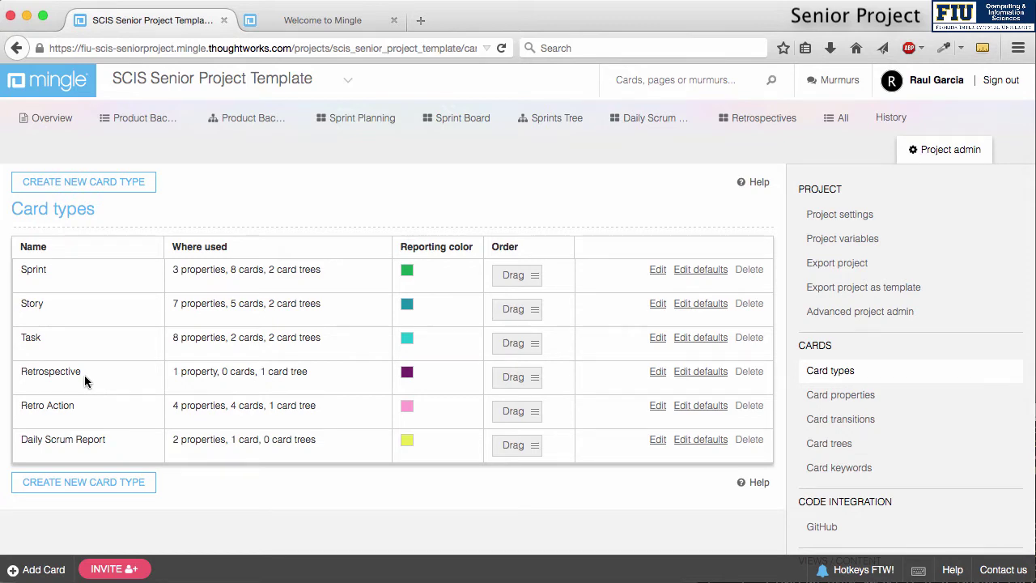
click(865, 395)
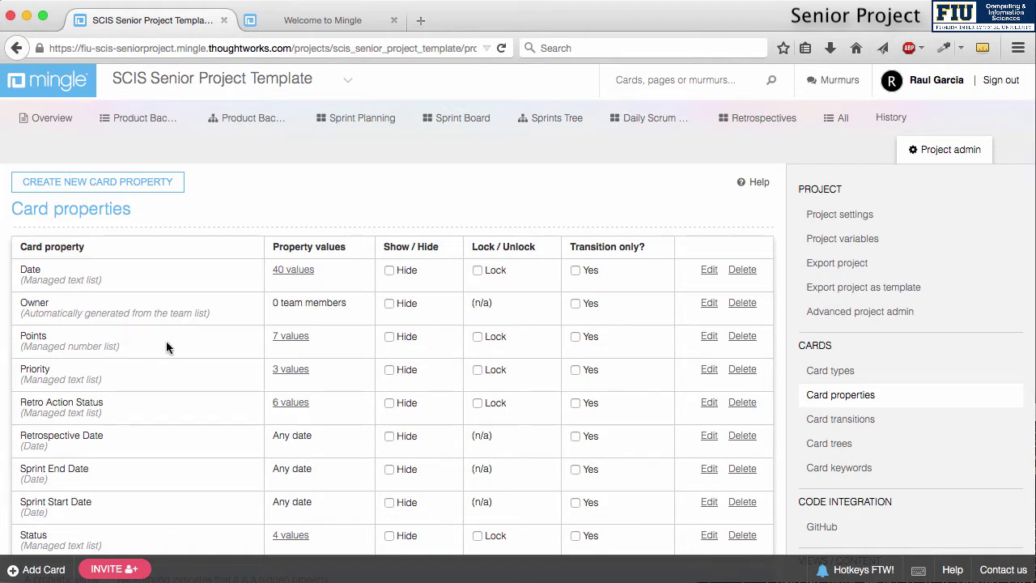
click(834, 443)
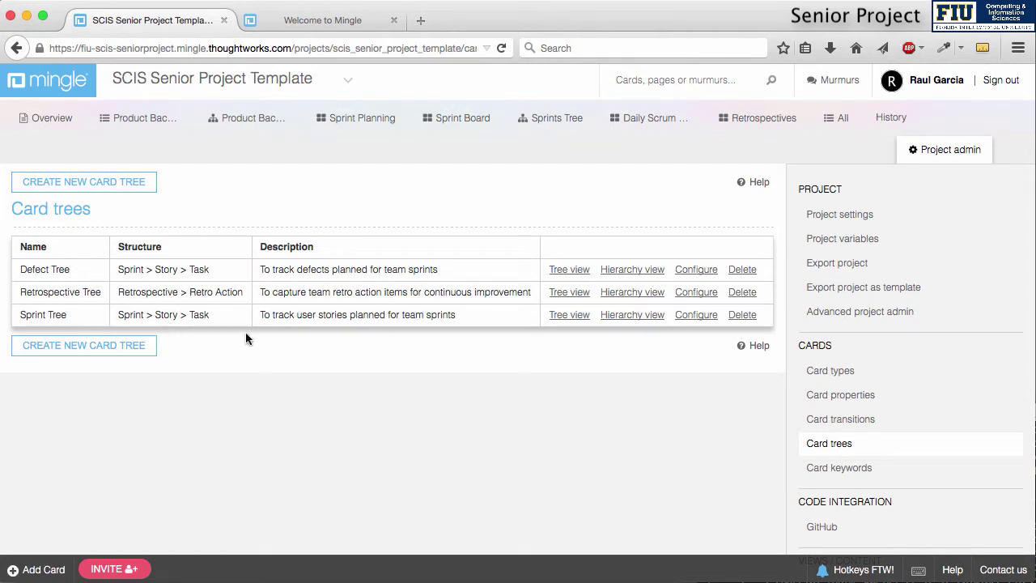
click(861, 470)
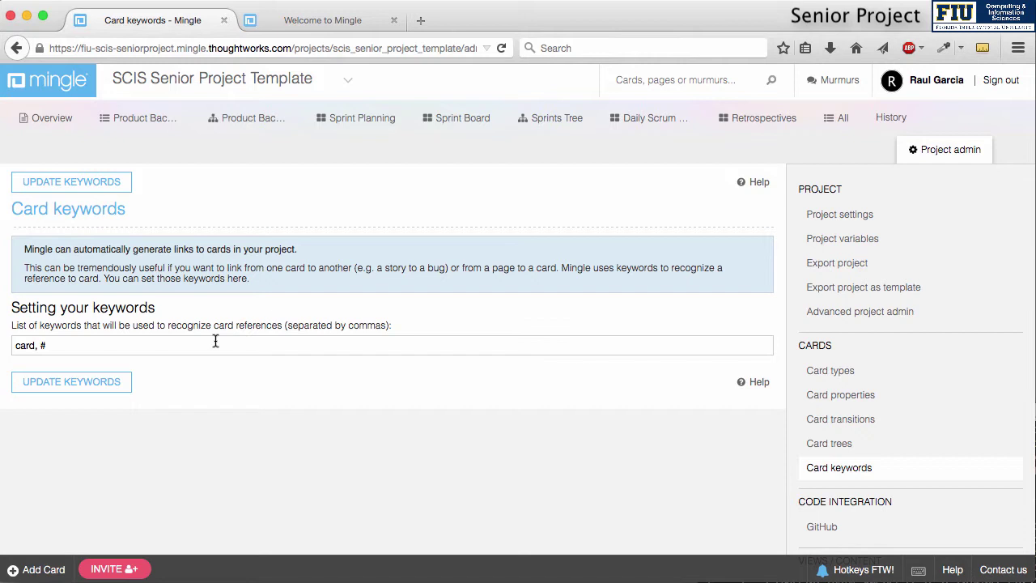
click(865, 423)
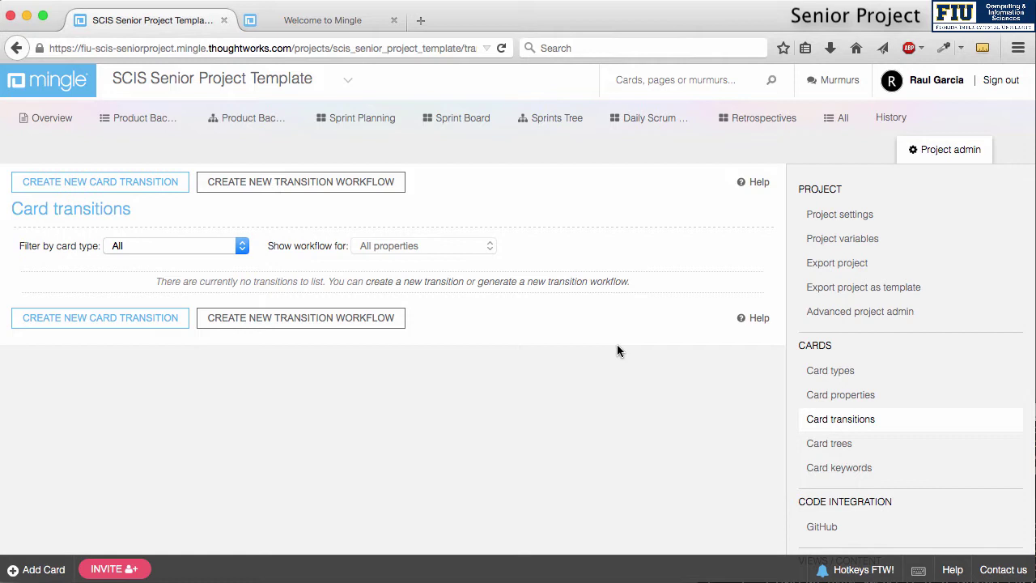
scroll(728, 437, down, 1)
scroll(231, 172, up, 1)
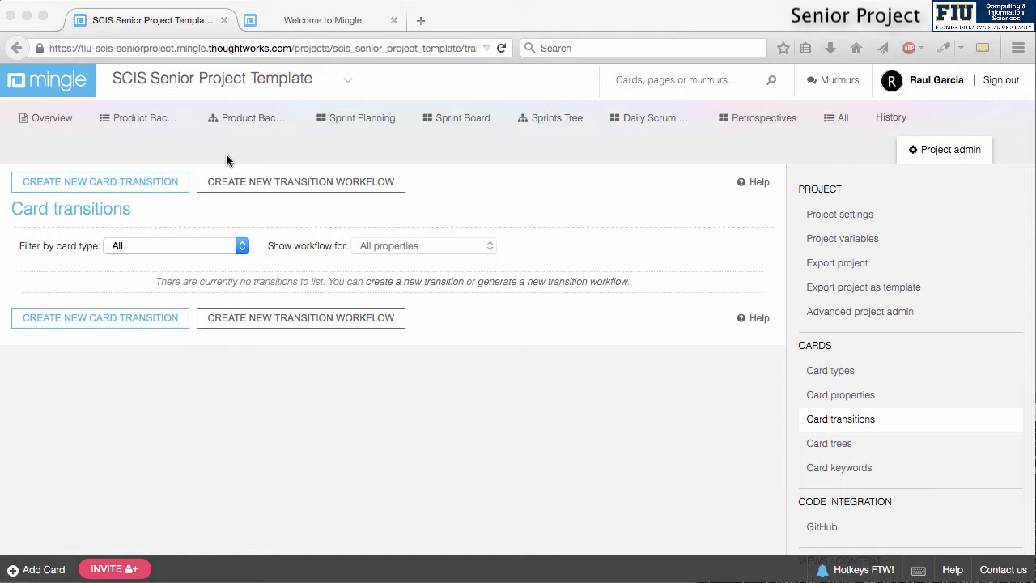
Examine the product backlog as a list and as a tree, including its Carryover, Defect and Product Backlog branches
click(141, 118)
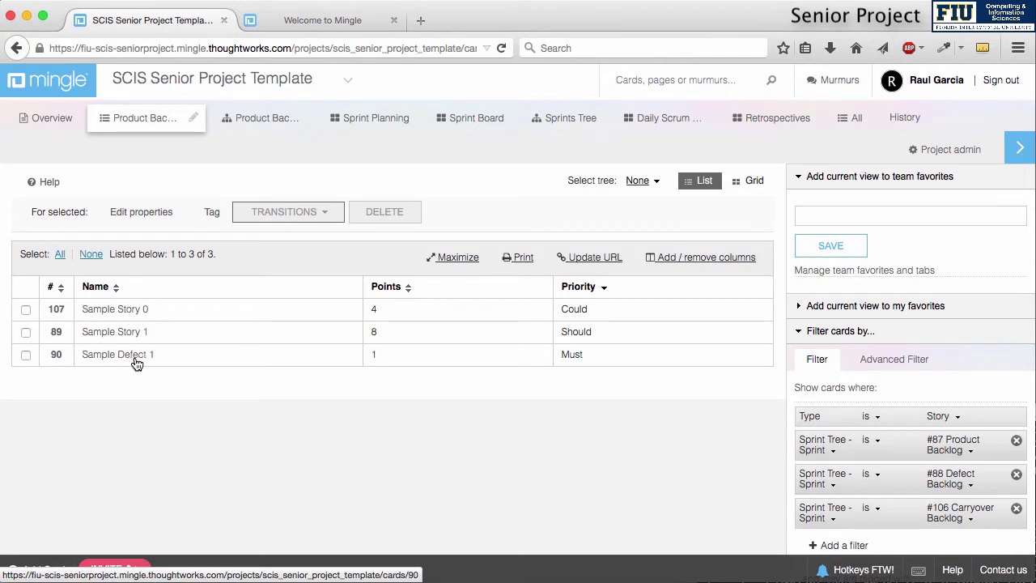
click(272, 122)
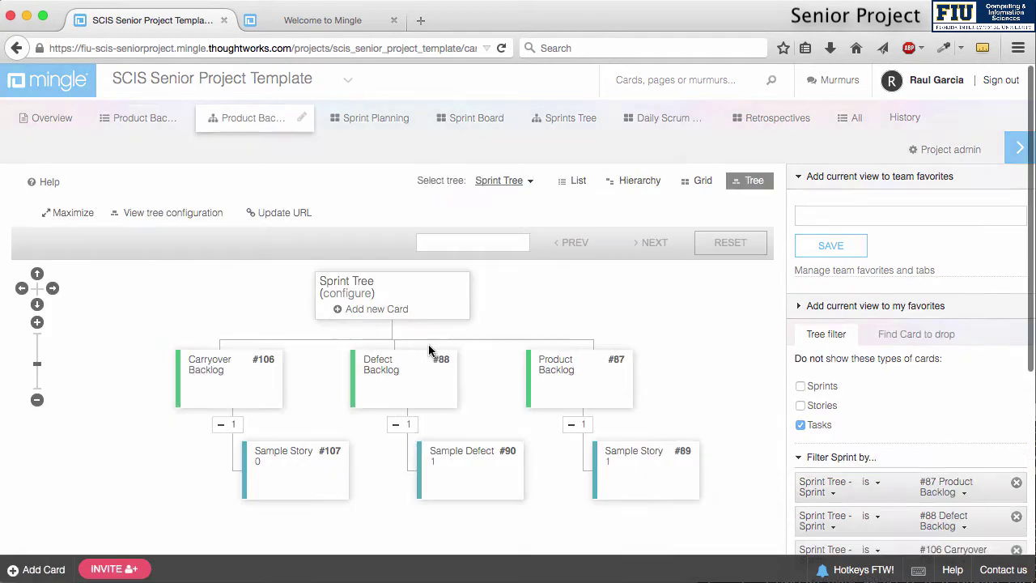
mouse_move(180, 361)
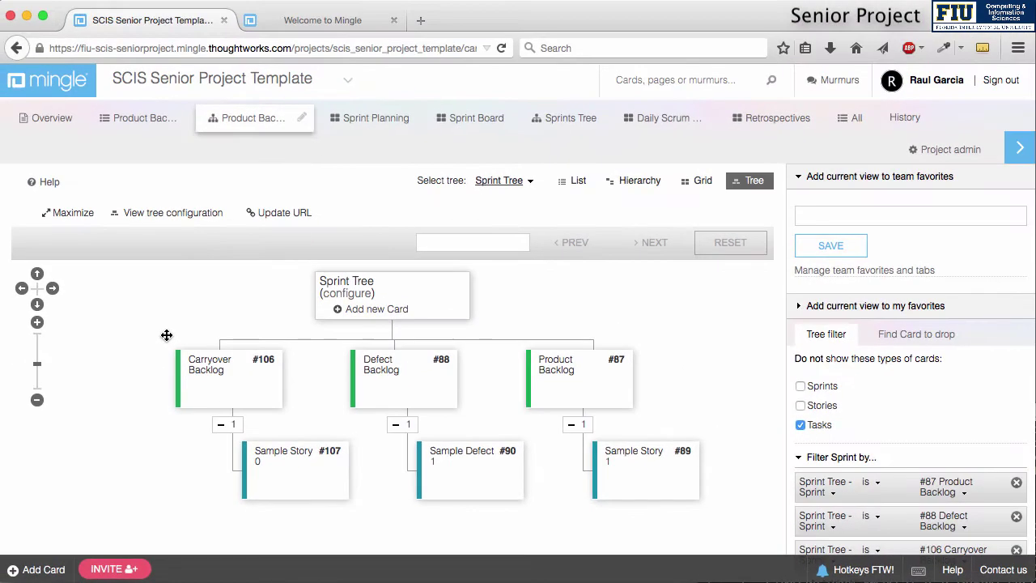
mouse_move(396, 353)
mouse_move(571, 368)
scroll(623, 383, down, 1)
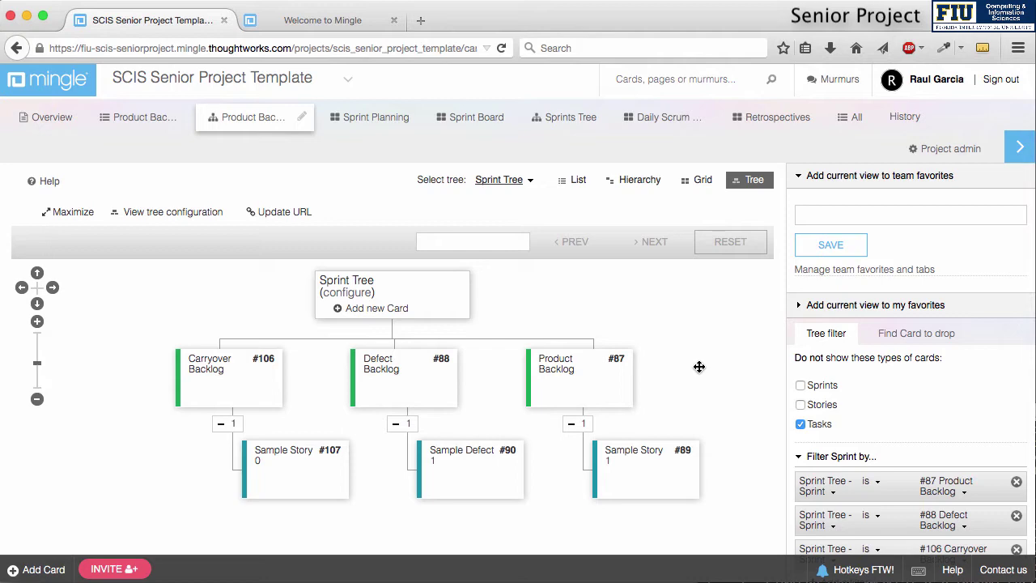
click(139, 122)
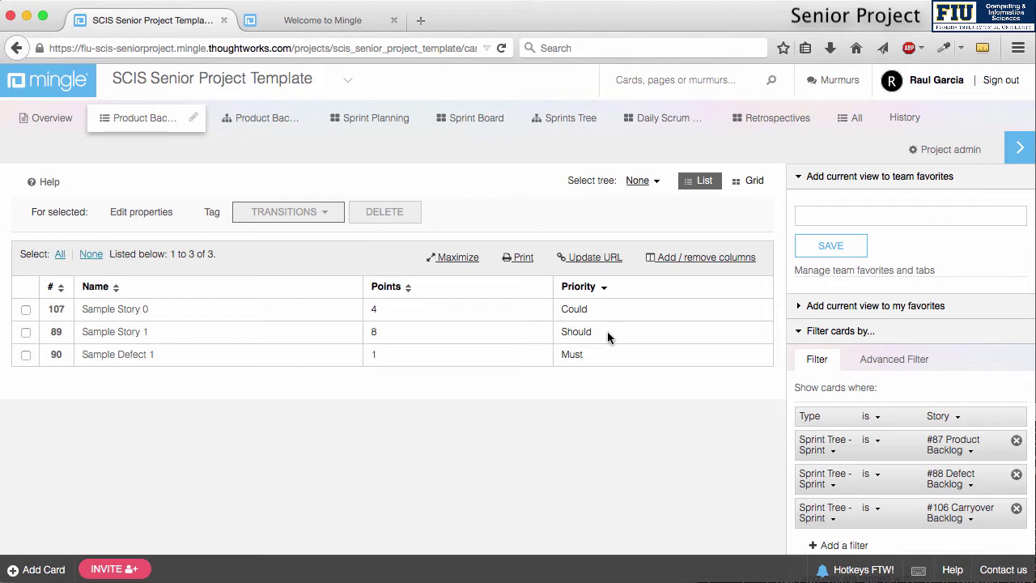
Examine the Sprint Board and its color legend, and read through the Sample Story 2 card
click(474, 118)
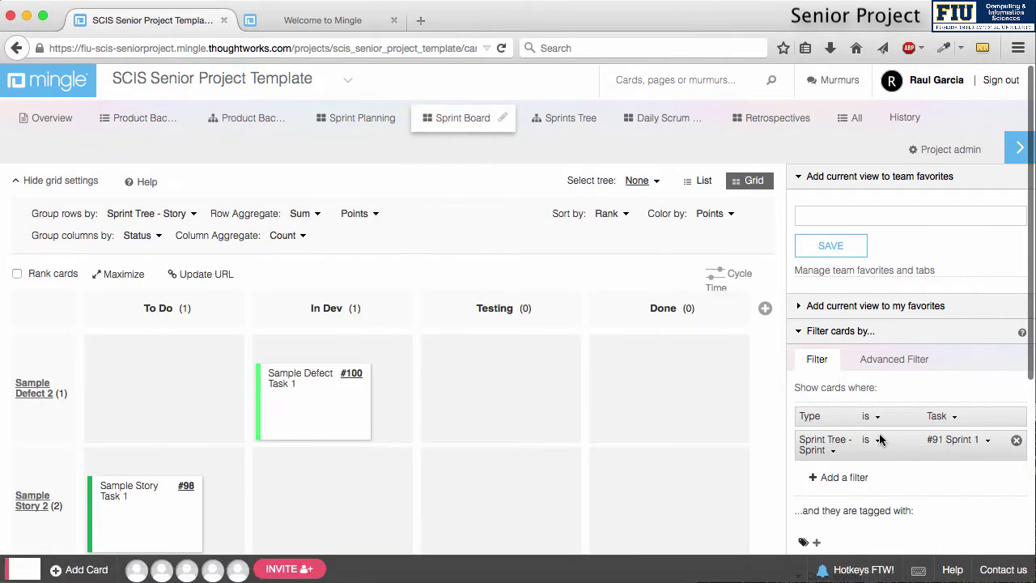
scroll(881, 439, down, 5)
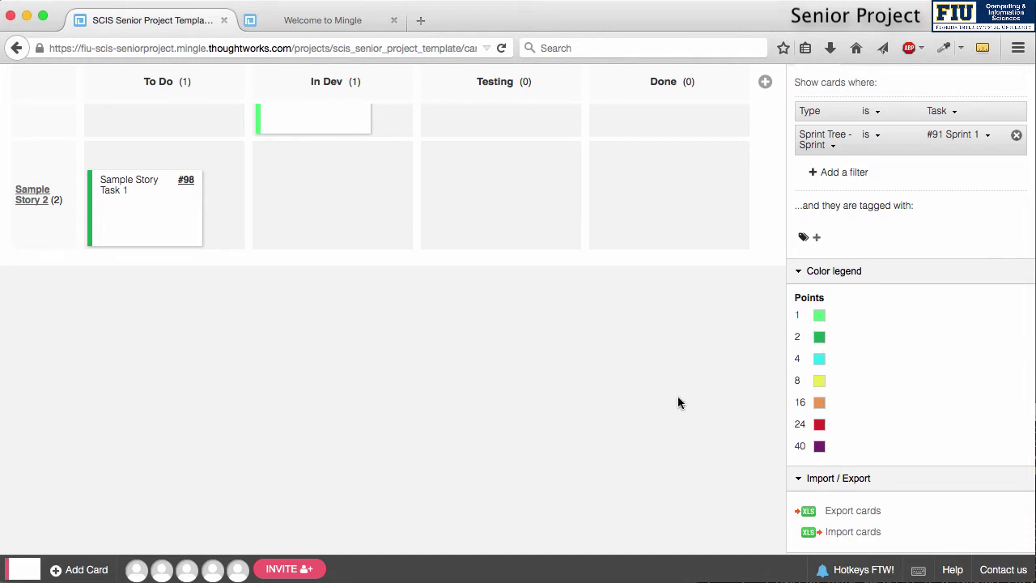
click(35, 198)
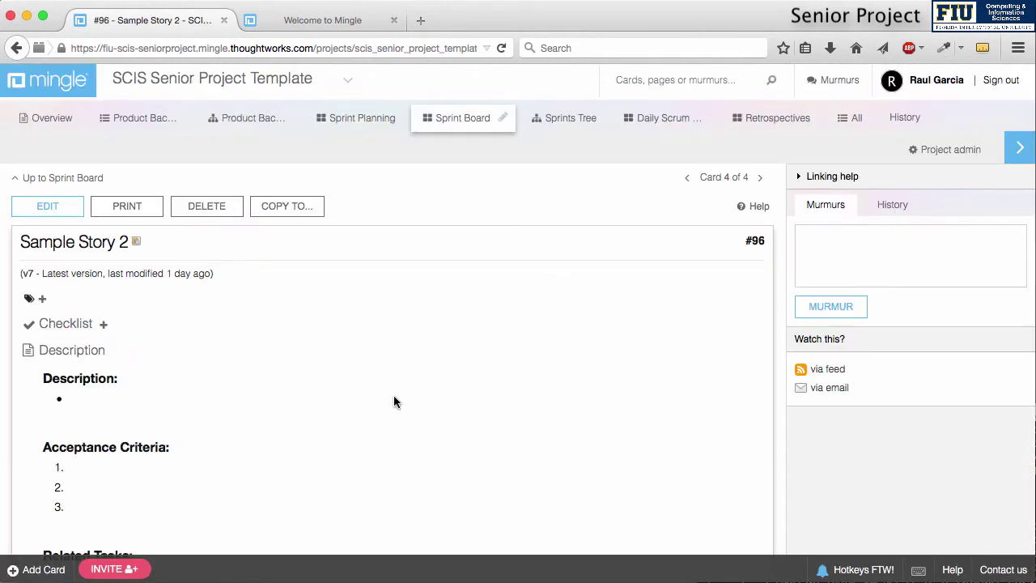
scroll(394, 402, down, 10)
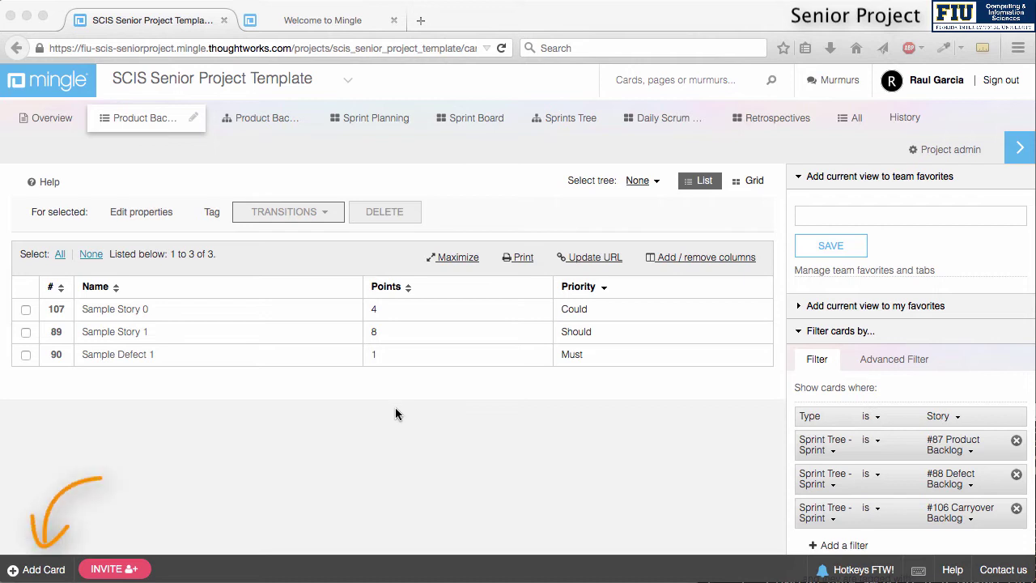
Start a new card, check the available card types and keep Story as its type
click(42, 569)
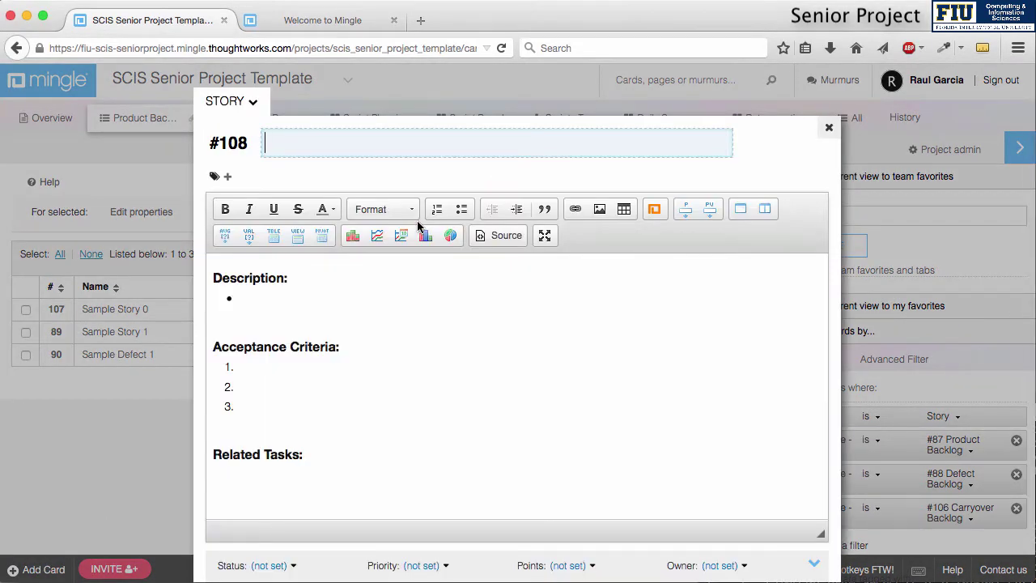
click(234, 102)
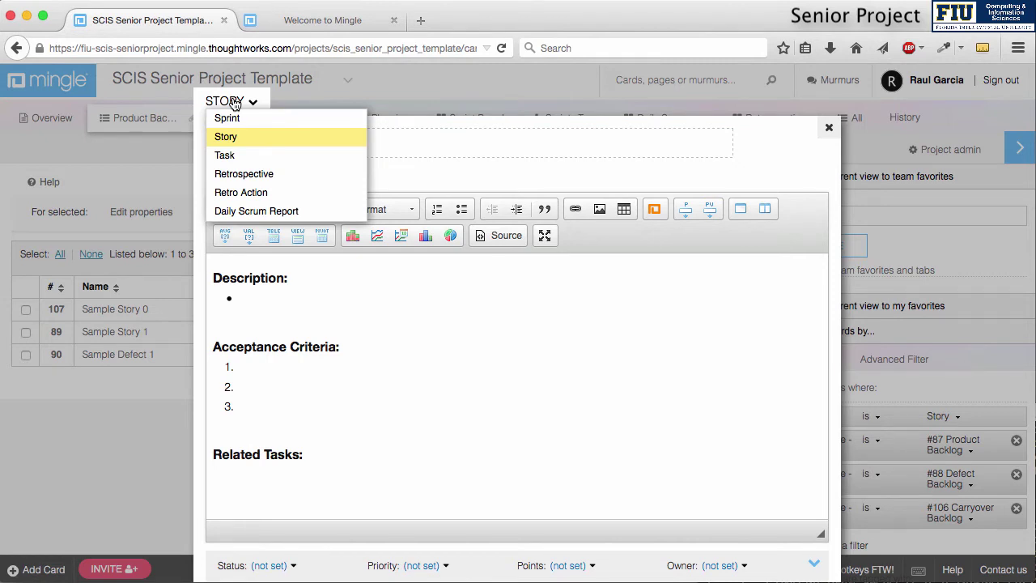
click(419, 146)
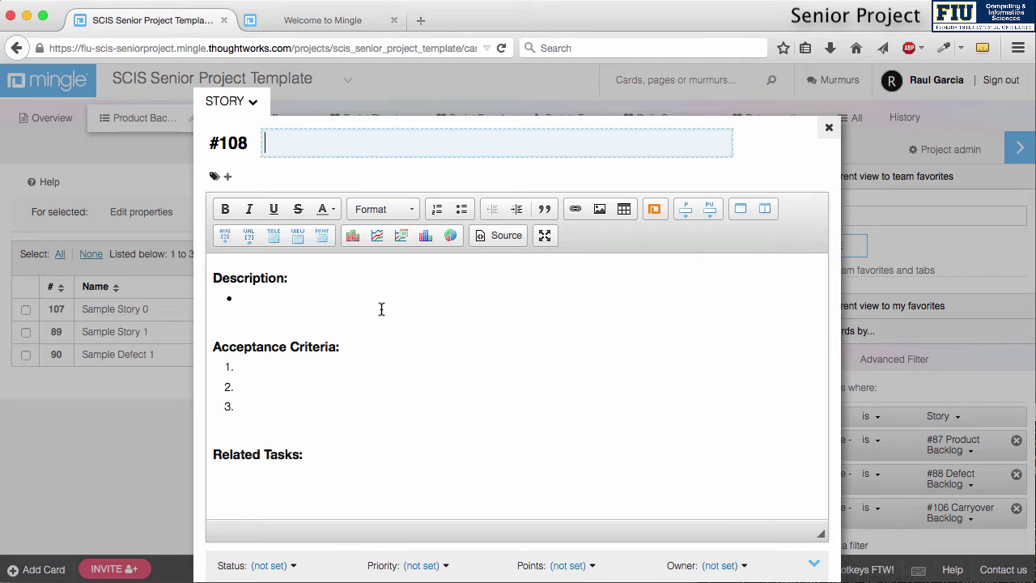
Review the new story card's description template, property fields and Status options
scroll(411, 394, down, 5)
scroll(572, 485, down, 2)
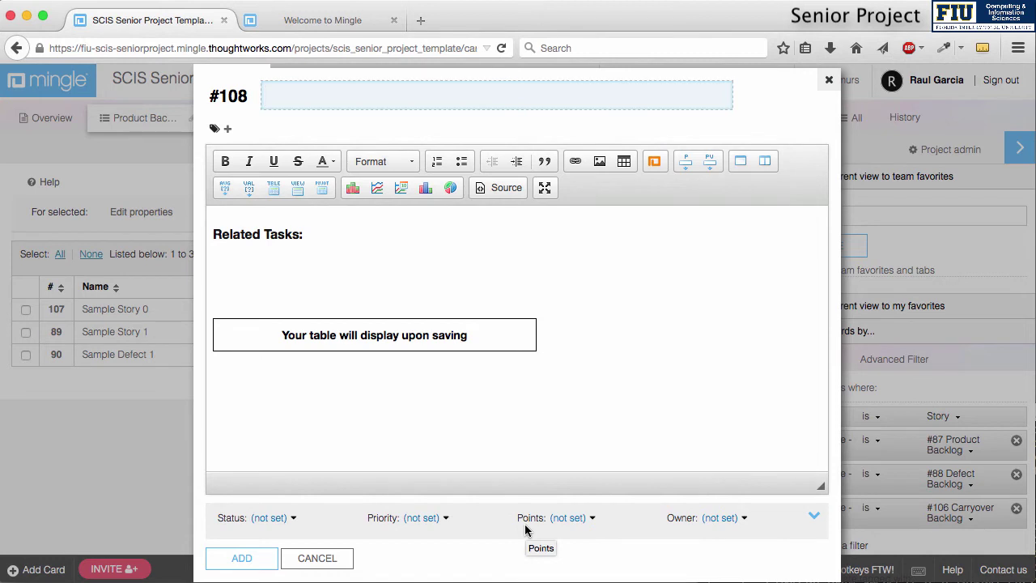
click(292, 519)
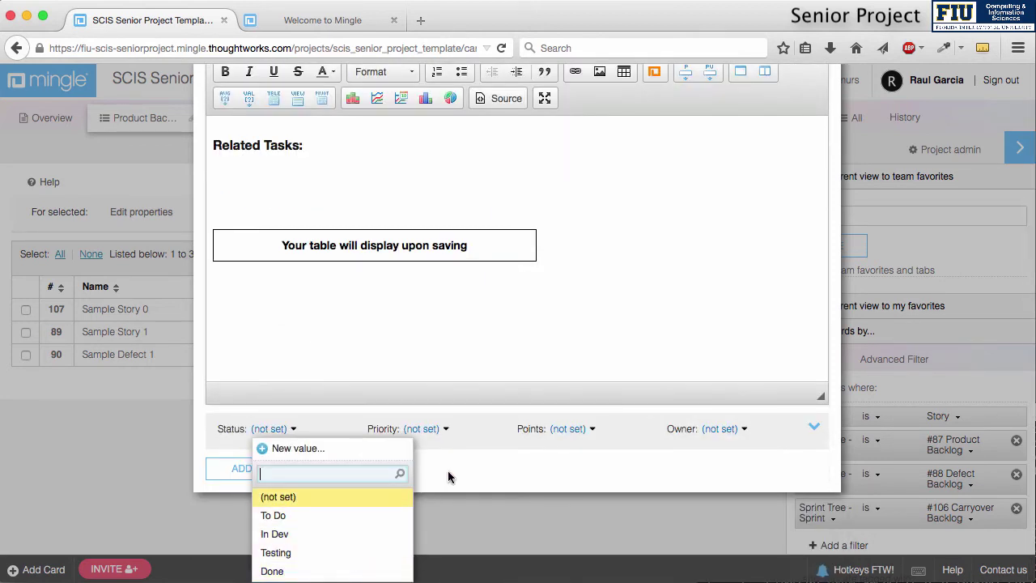
click(523, 458)
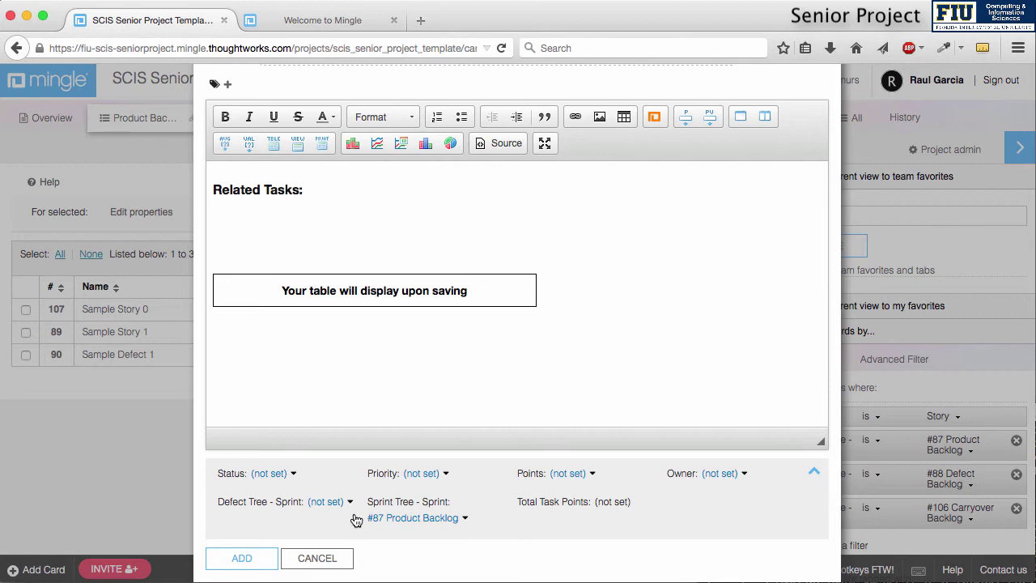
Set the new card's Defect Tree - Sprint to #88 Defect Backlog and its Sprint Tree - Sprint to (not set)
click(325, 502)
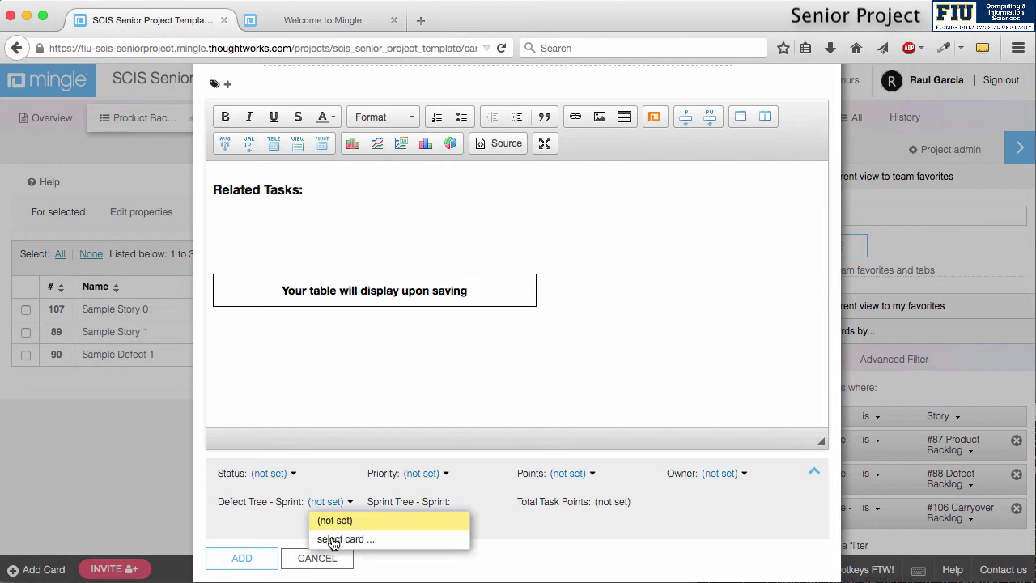
click(333, 540)
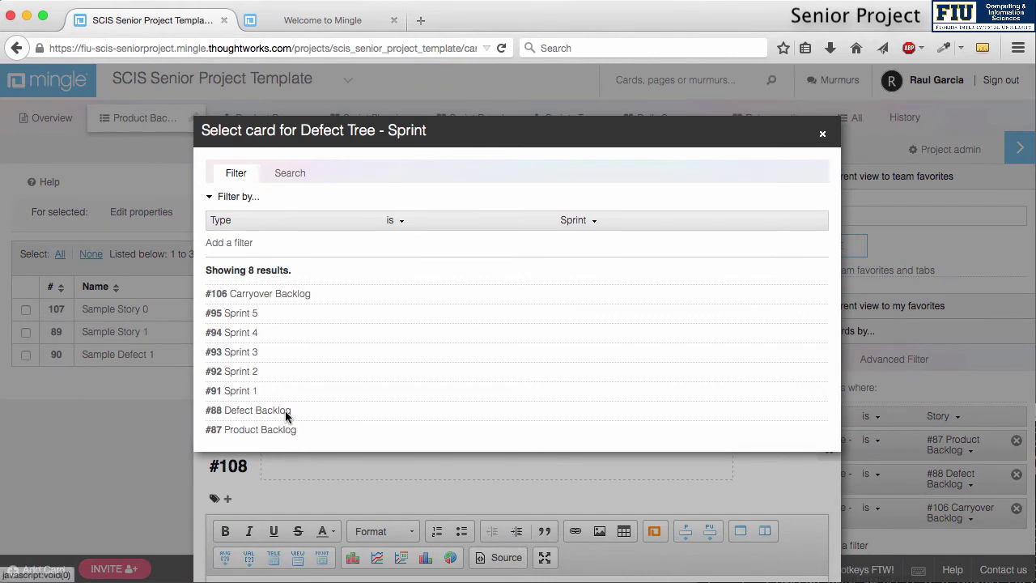
click(285, 410)
click(420, 524)
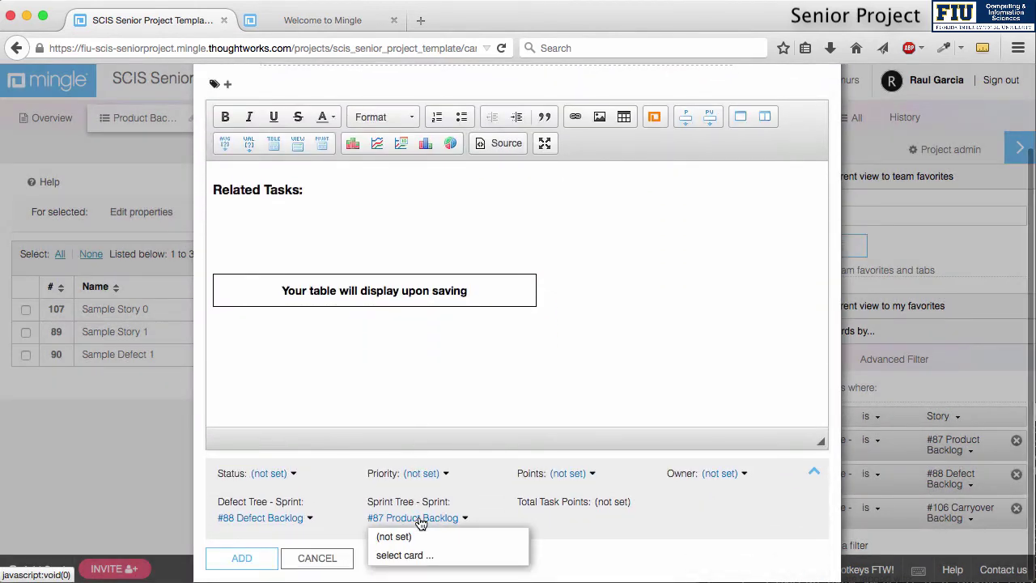
click(408, 535)
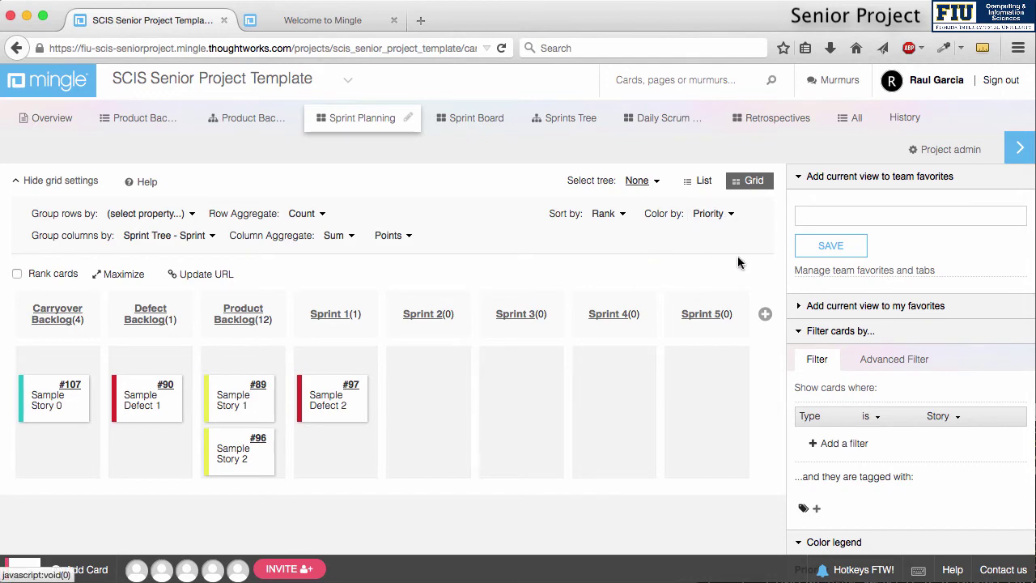
Check the priority color legend for Sprint Planning and look at the details of the Sample Defect 2 card
scroll(804, 445, down, 3)
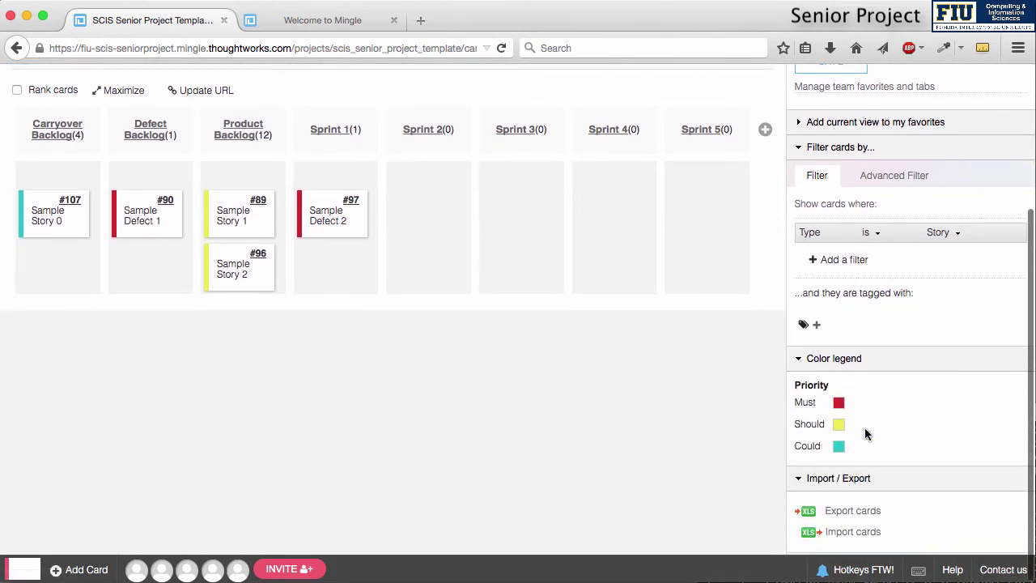
scroll(578, 424, up, 3)
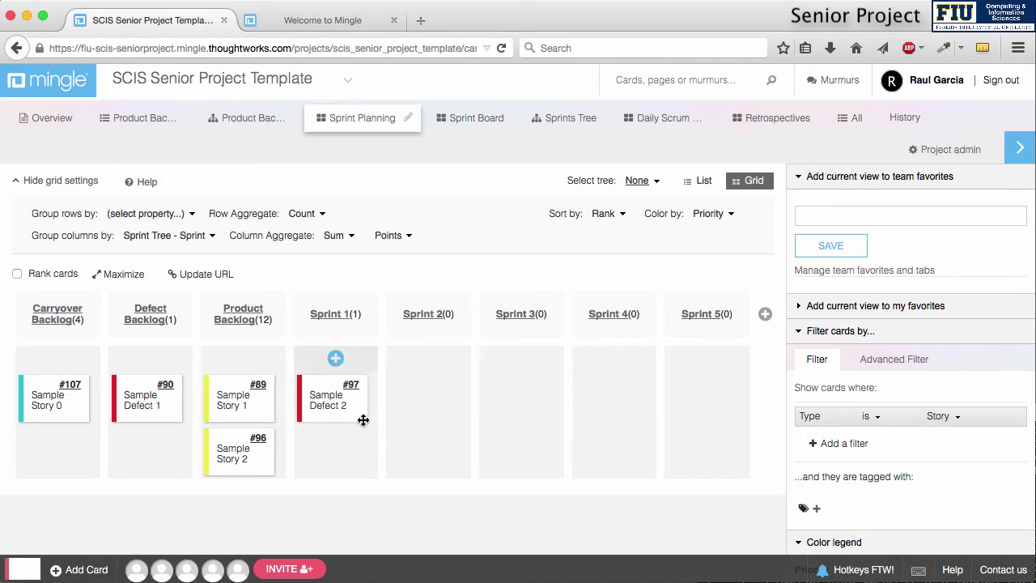
click(317, 395)
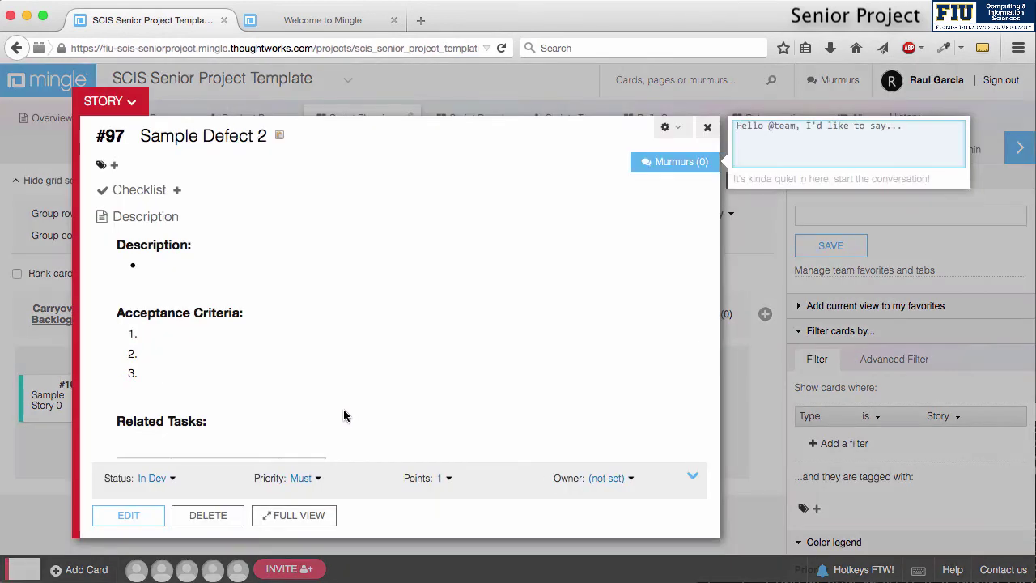
key(Escape)
Color the Sprint Planning cards by Points and check the matching color legend
click(712, 214)
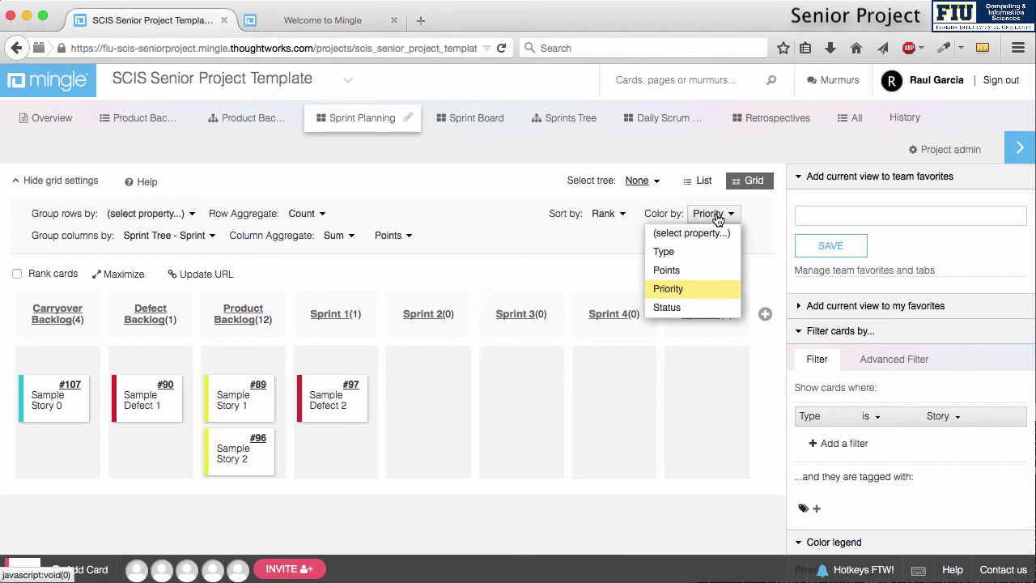
click(697, 270)
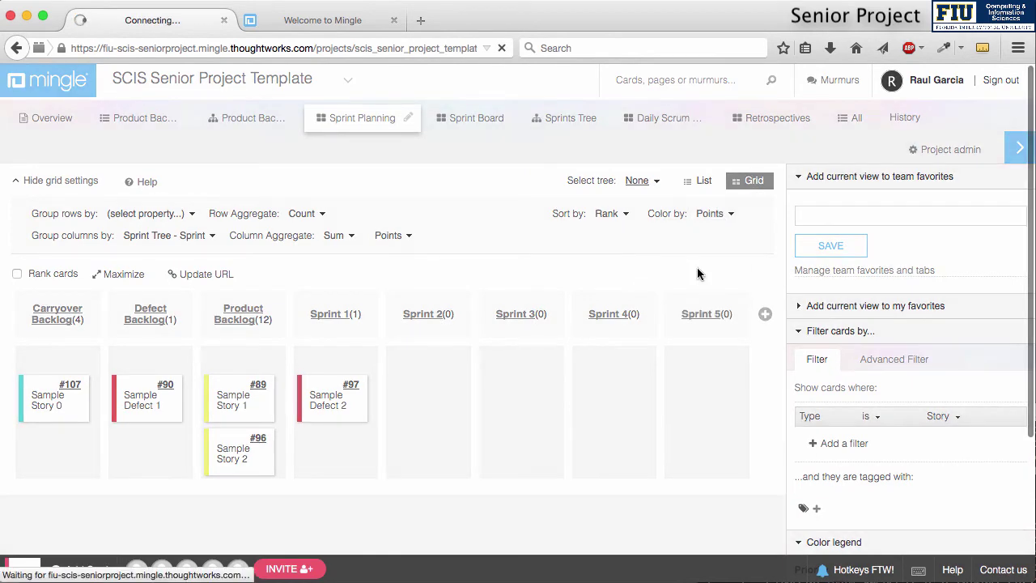
scroll(850, 369, down, 5)
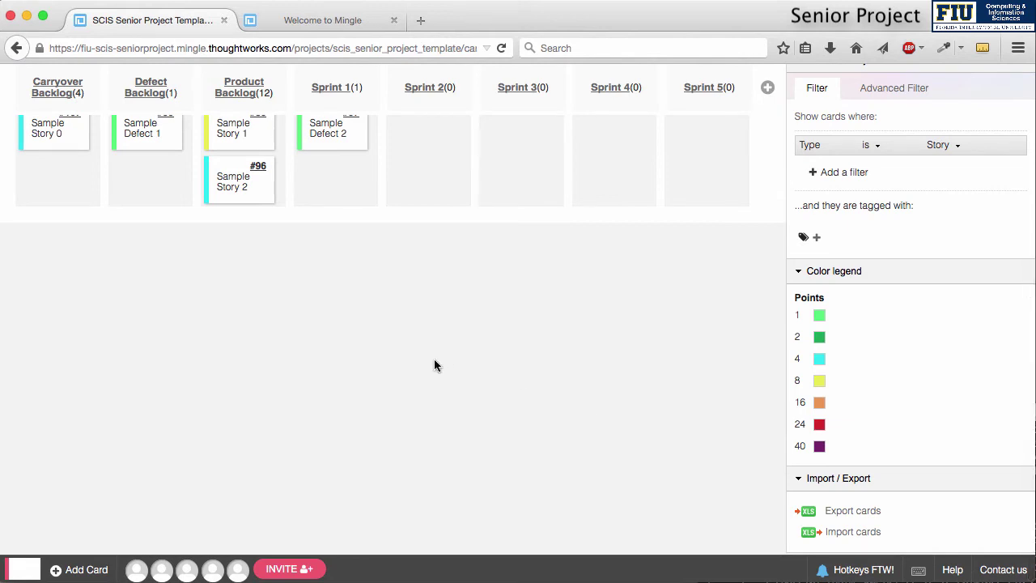
Move the Sample Story 2 card from the Product Backlog column to Sprint 2 on the Sprint Planning grid
scroll(440, 362, up, 5)
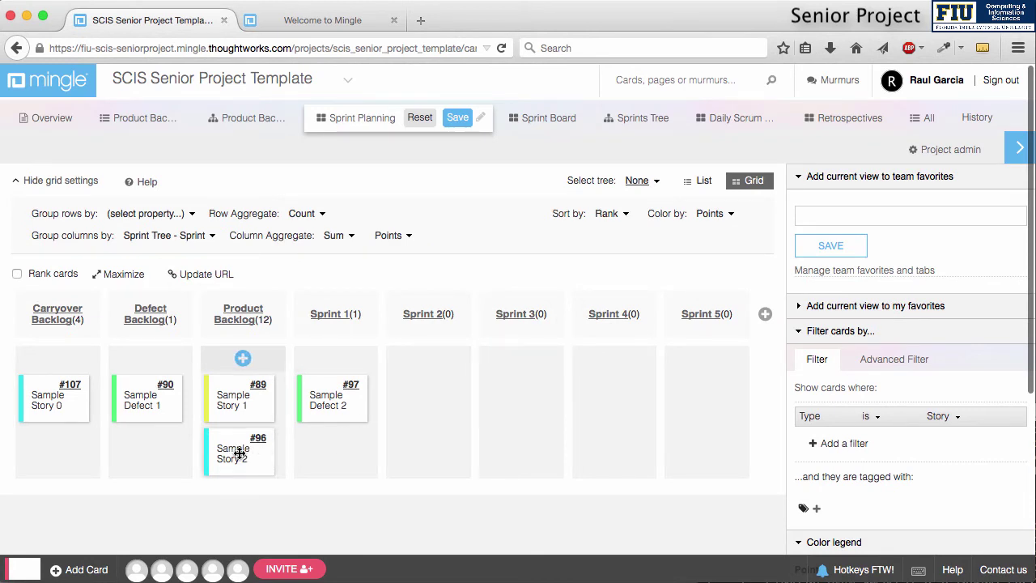
drag(235, 453, 419, 387)
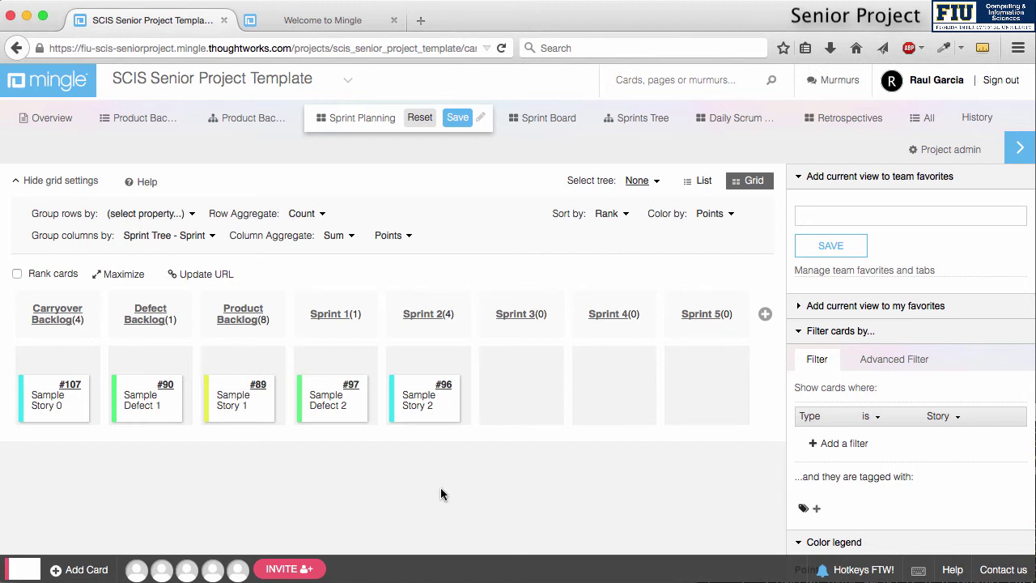
Show the Sprint Board and examine the Sample Story 2 card's description, related tasks and Total Task Points
click(542, 117)
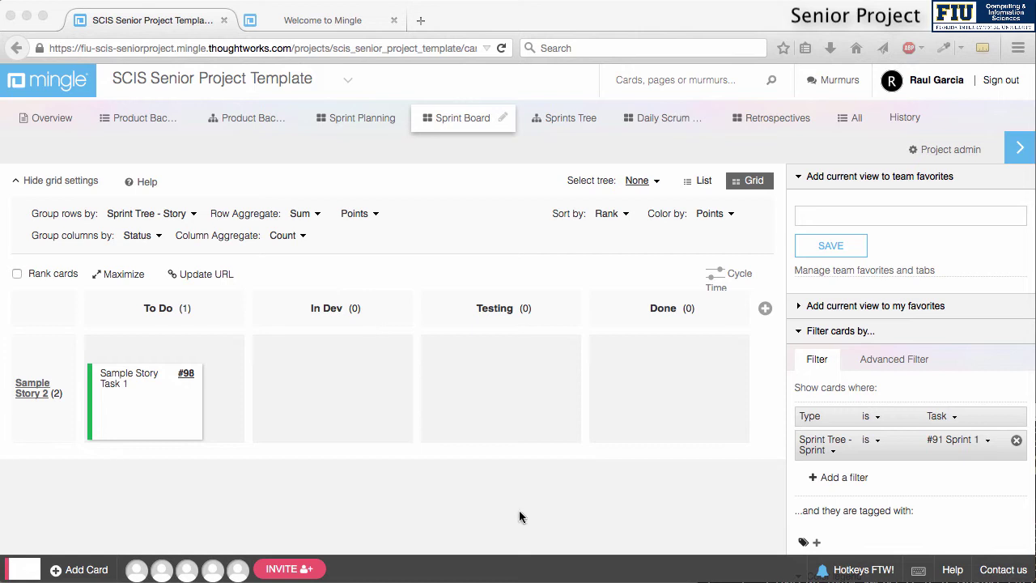
click(480, 502)
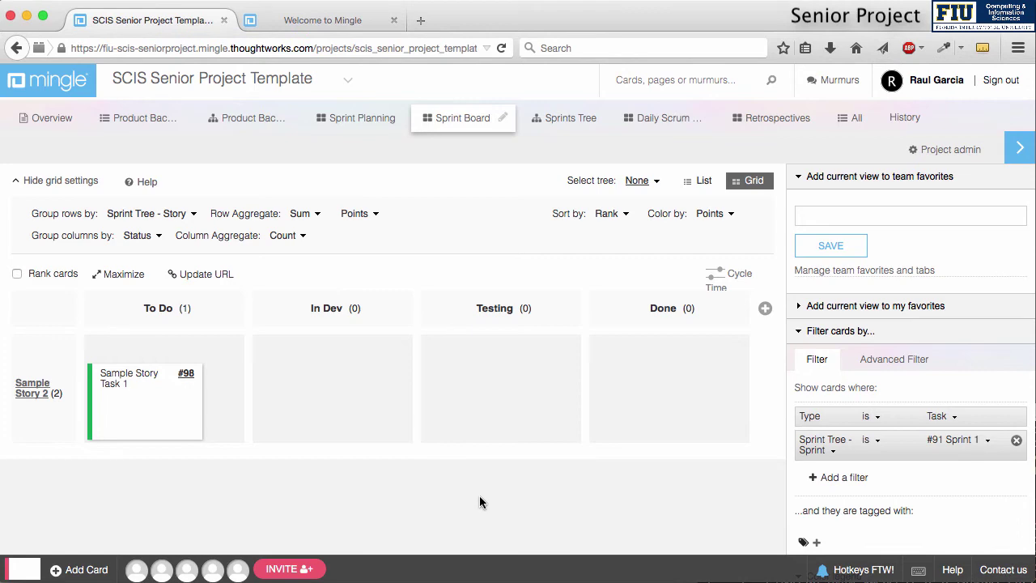
click(33, 387)
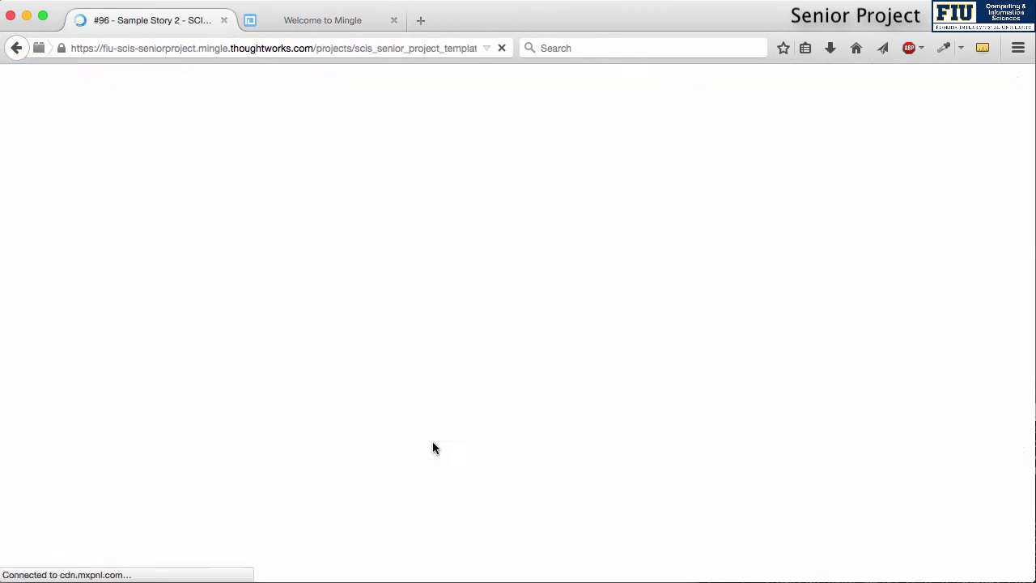
scroll(433, 442, down, 10)
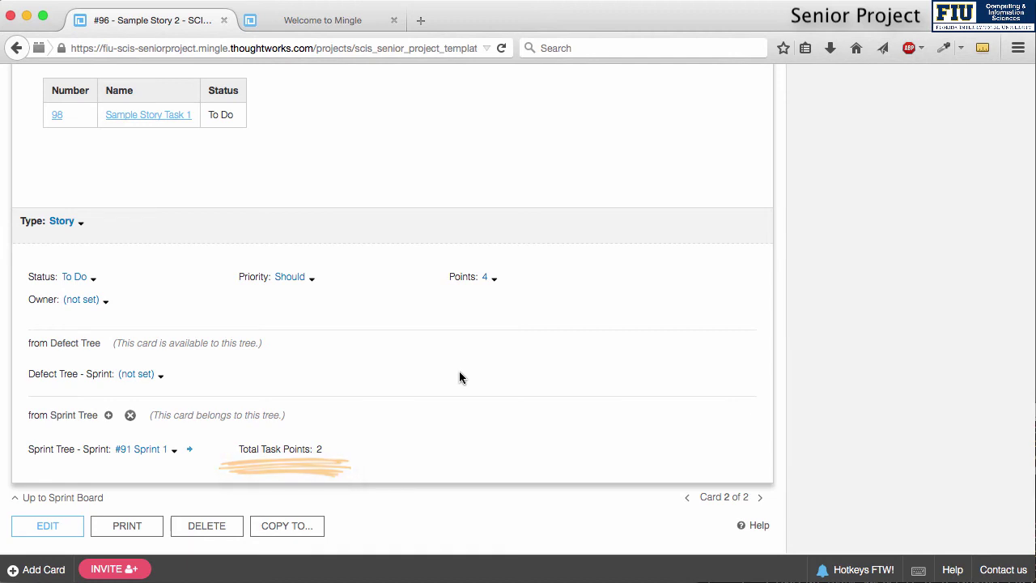
scroll(459, 378, up, 10)
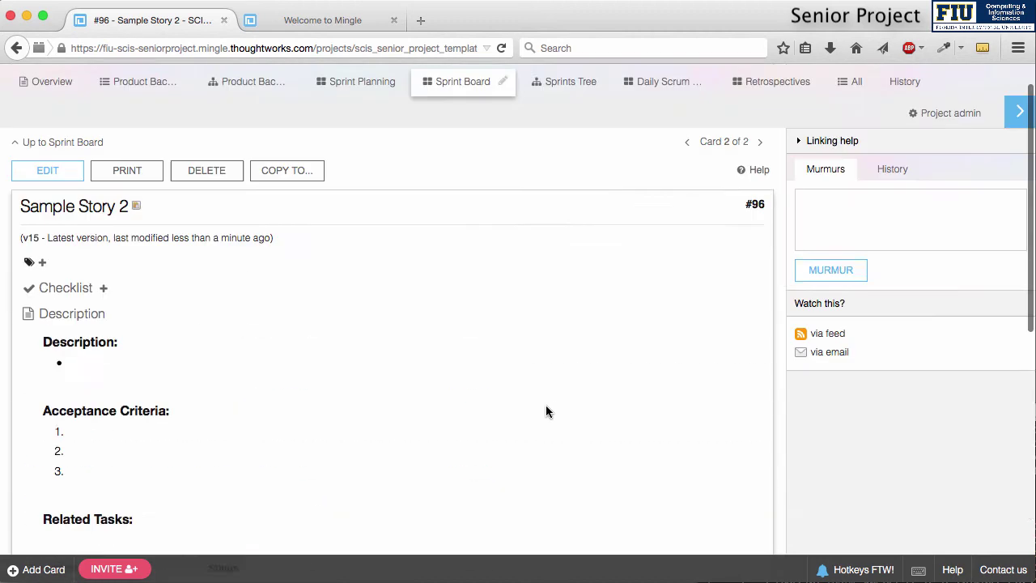
click(71, 182)
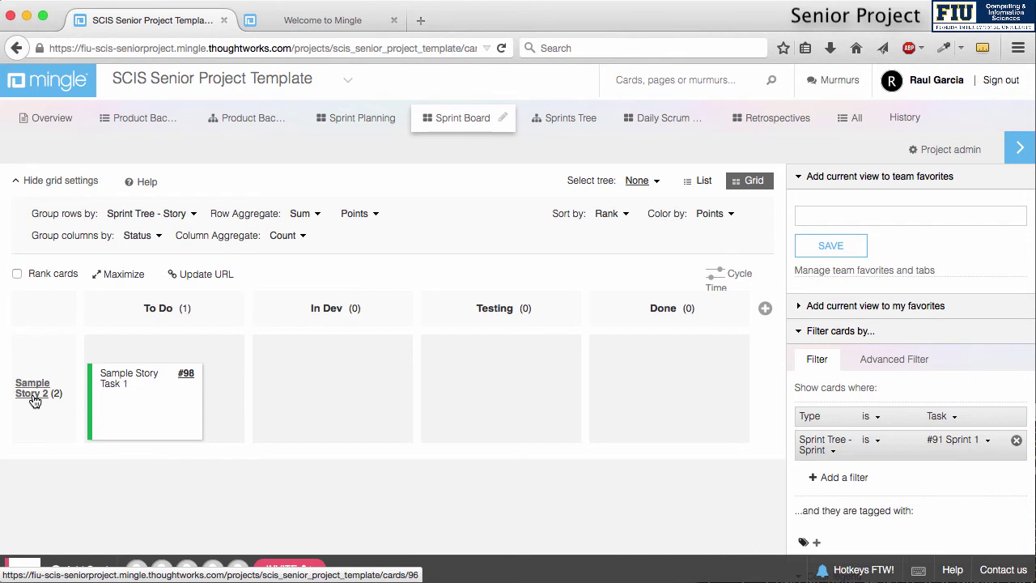
Move the Sample Defect 2 card from the Defect Backlog to Sprint 1 in the Sprint Planning view
click(354, 121)
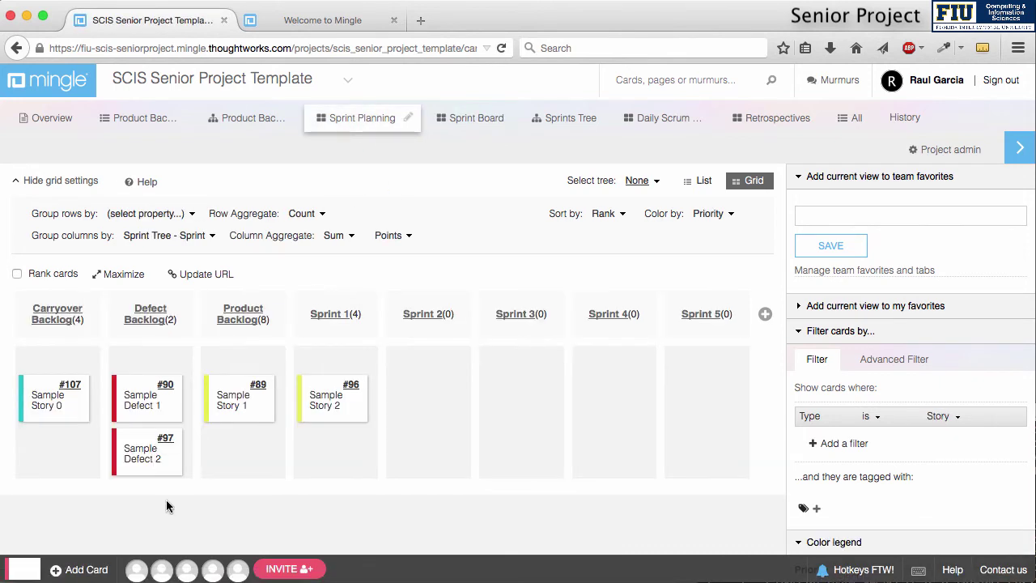
drag(143, 442, 316, 386)
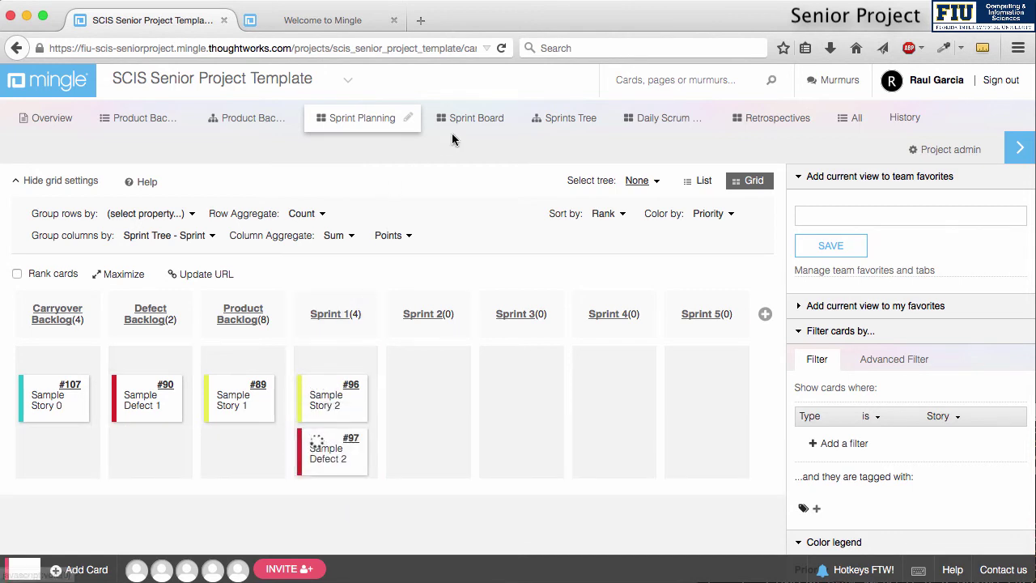
Move the Sample Defect Task 1 card from In Dev to Testing on the Sprint Board
click(485, 119)
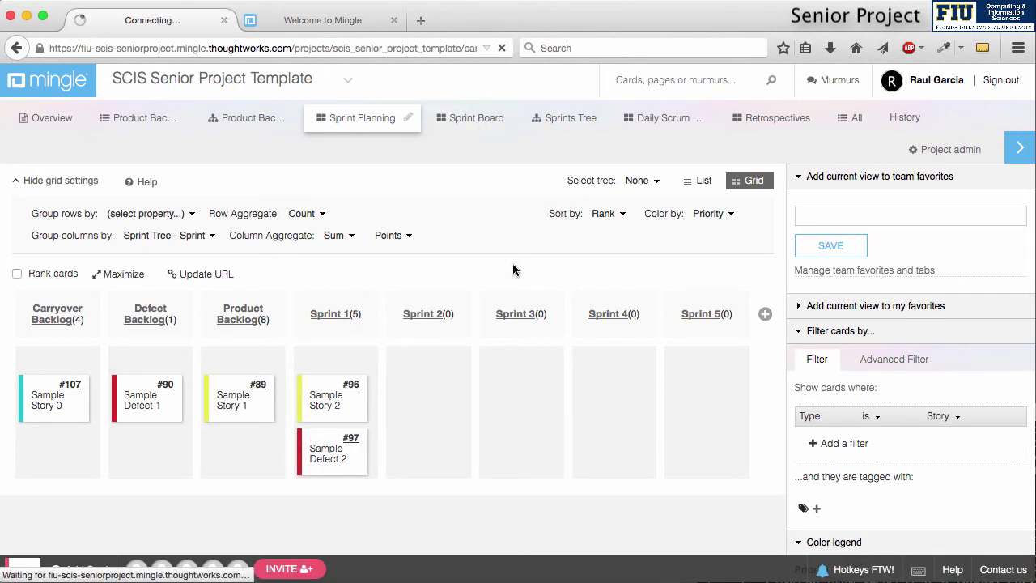
scroll(316, 441, down, 2)
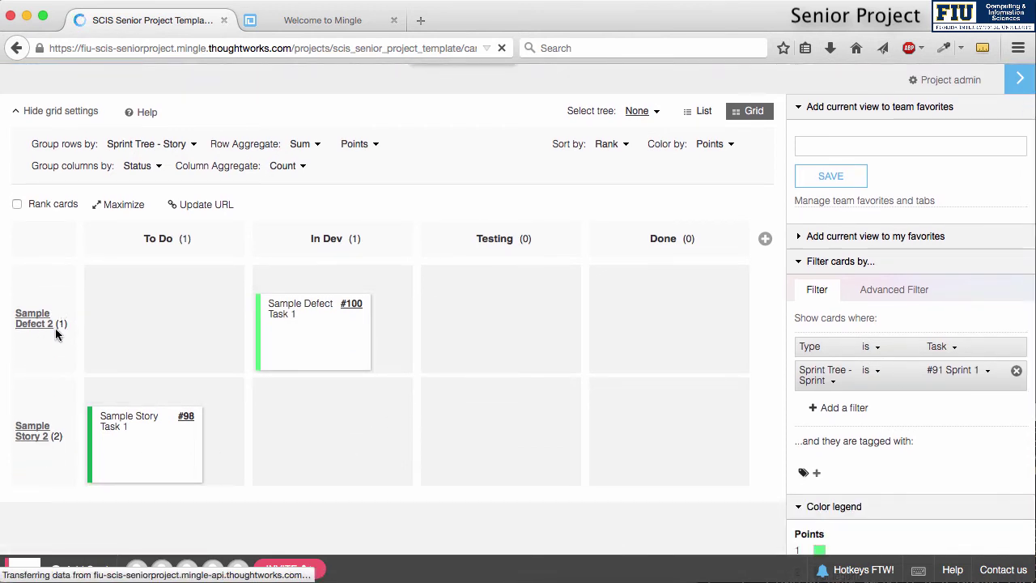
scroll(55, 332, up, 2)
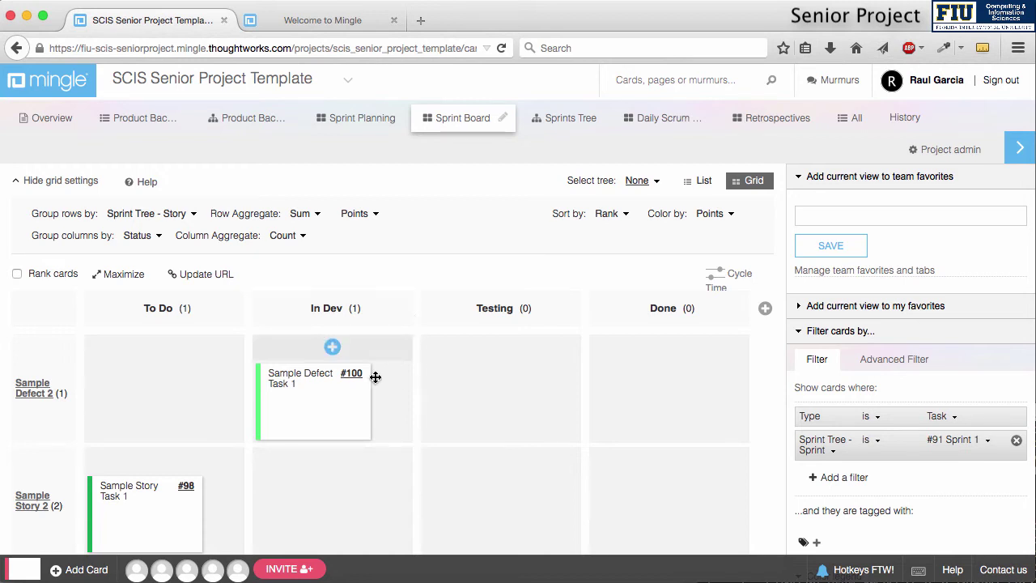
drag(377, 373, 521, 378)
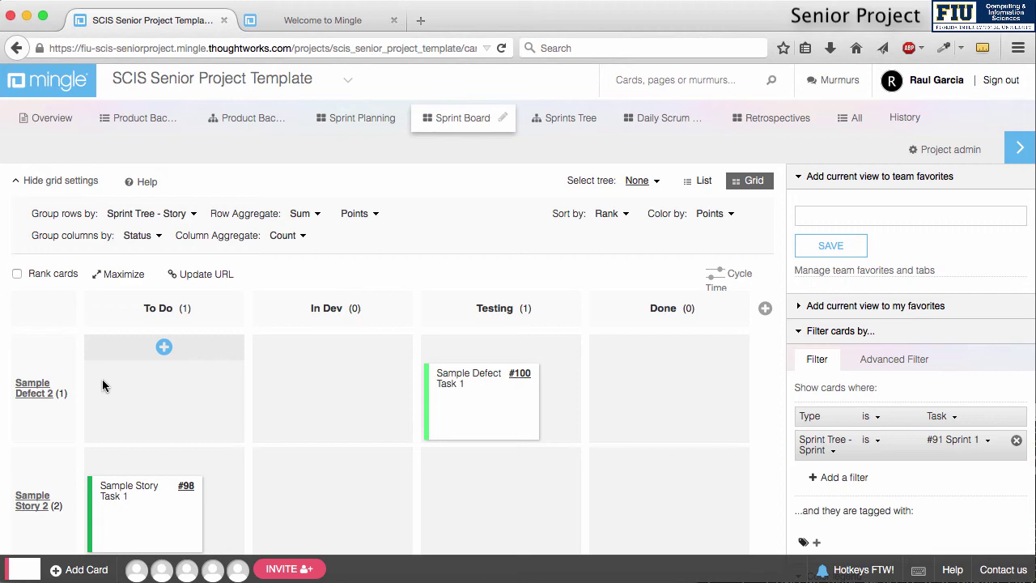
Examine the Sample Defect 2 card's Status and other property fields, and return to the Sprint Board
click(44, 393)
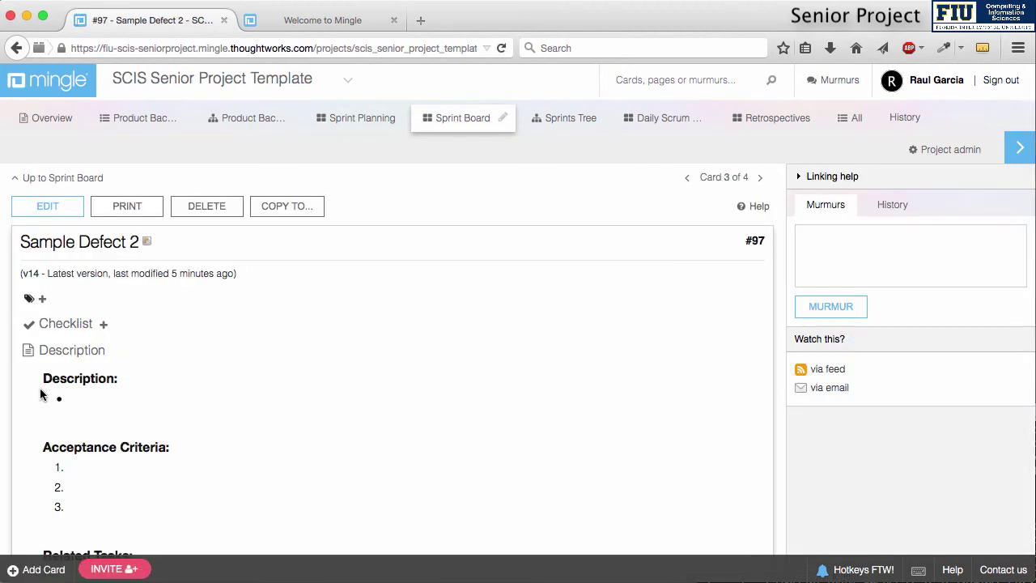
scroll(156, 404, down, 10)
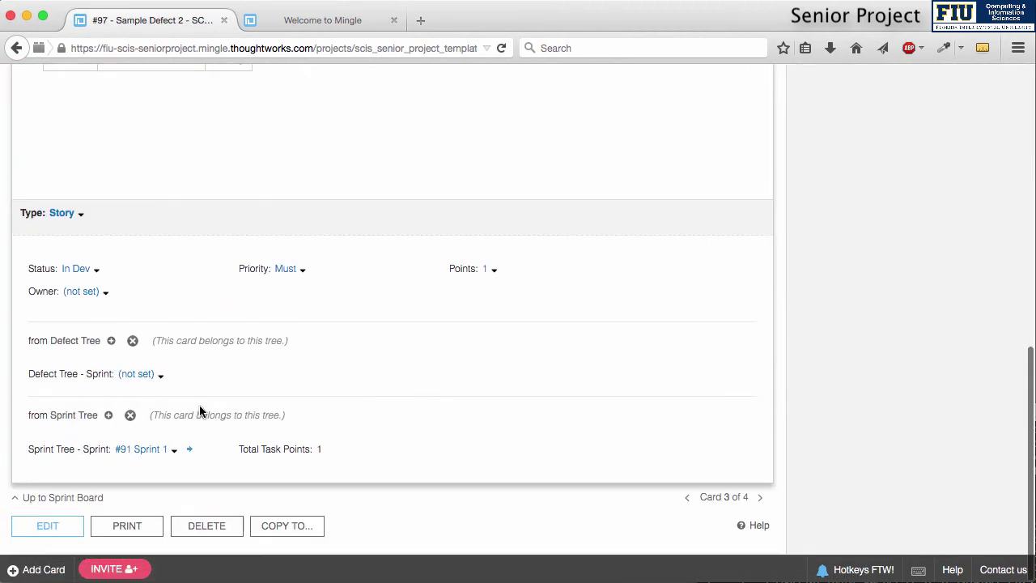
click(72, 270)
click(316, 307)
scroll(382, 367, up, 10)
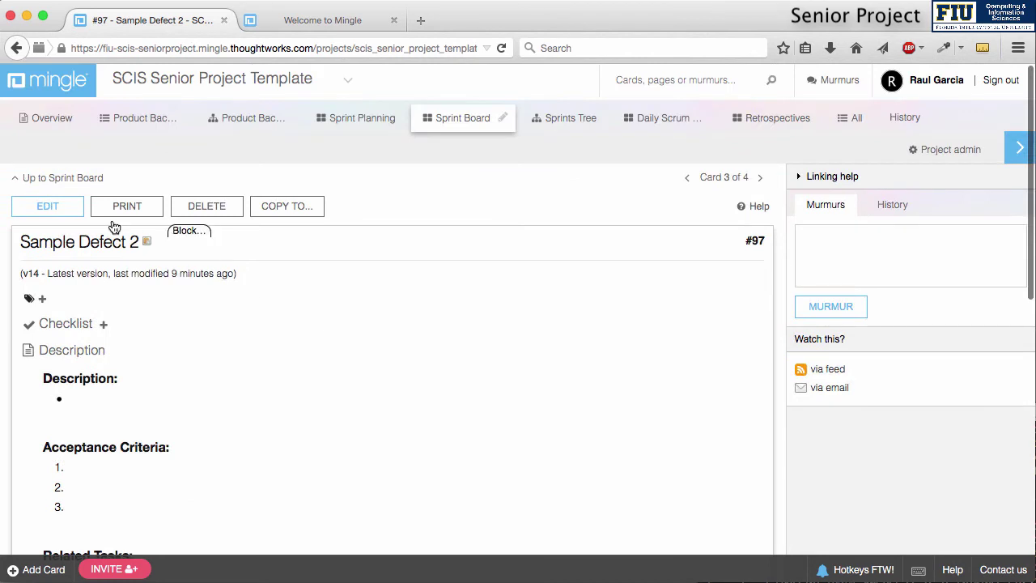
click(83, 178)
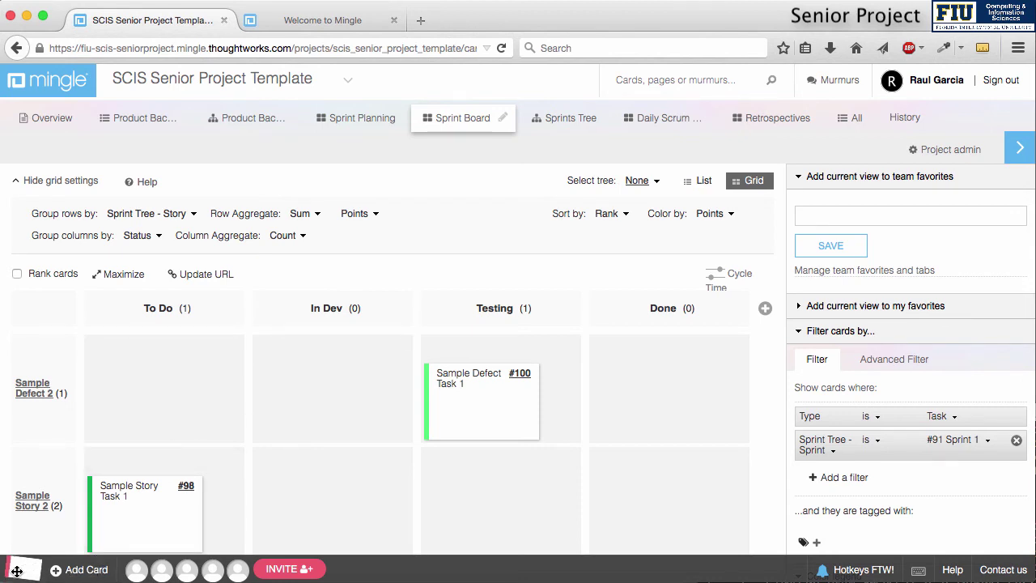
Start a new task card in the Sample Defect 2 row's In Dev cell and review its template and properties
drag(19, 570, 293, 367)
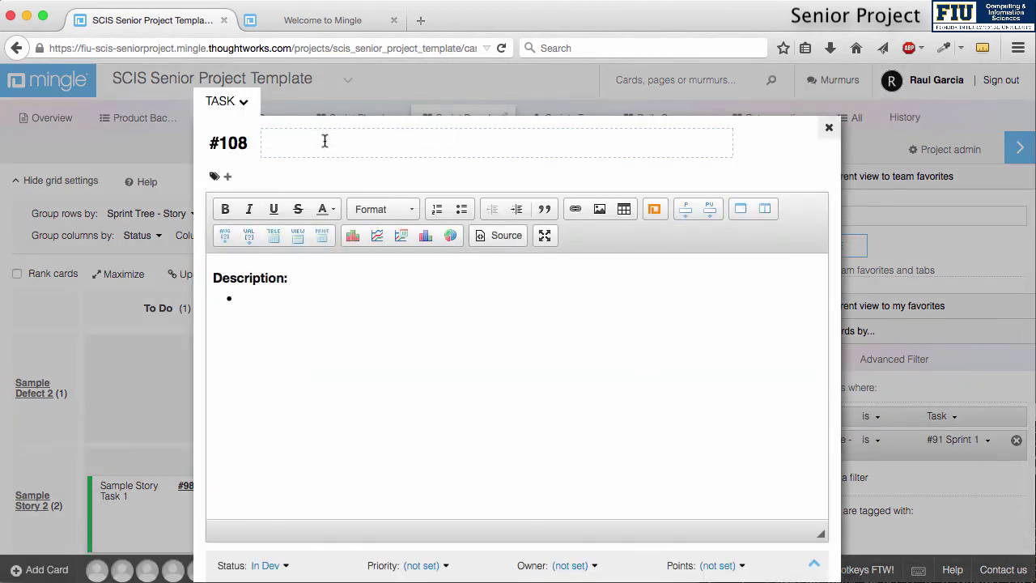
scroll(495, 362, down, 2)
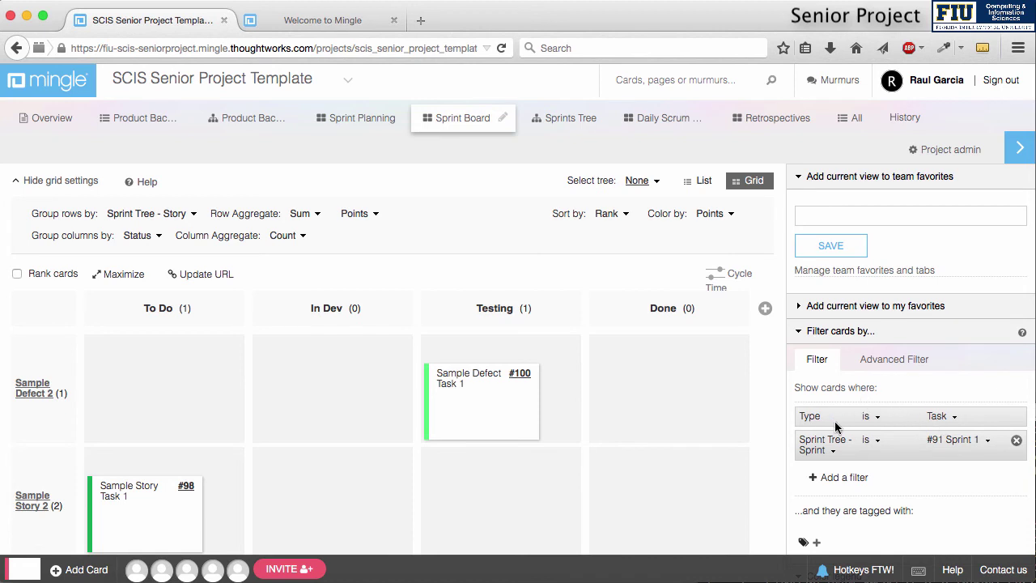
Try to switch the Sprint Board's Sprint Tree - Sprint filter to #92 Sprint 2
click(970, 448)
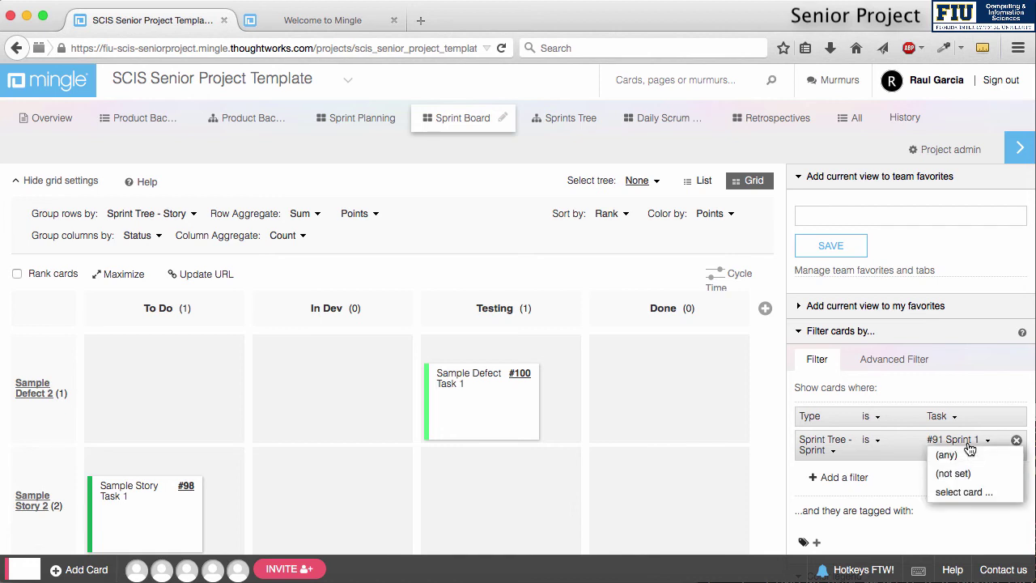
click(962, 493)
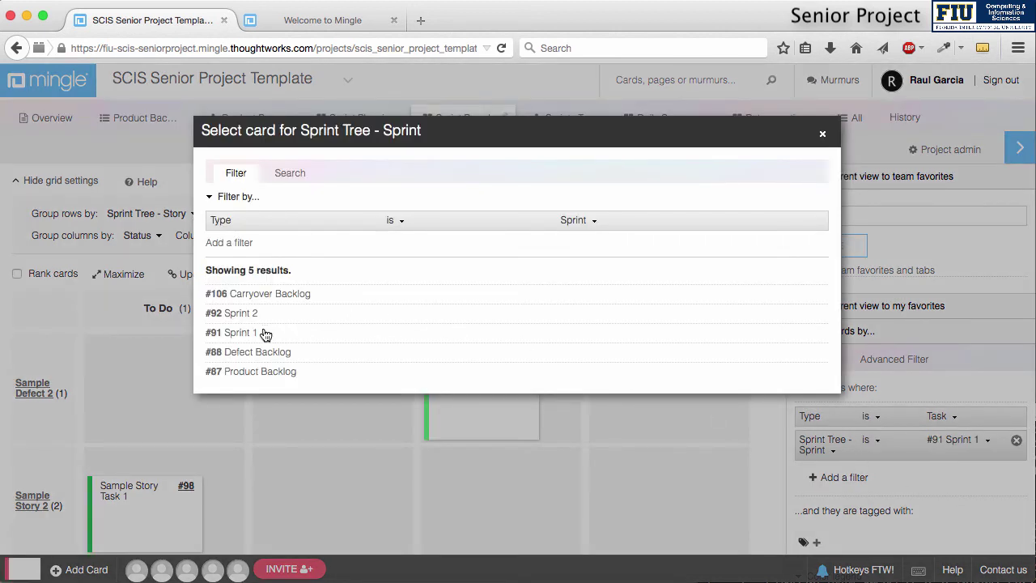
click(249, 321)
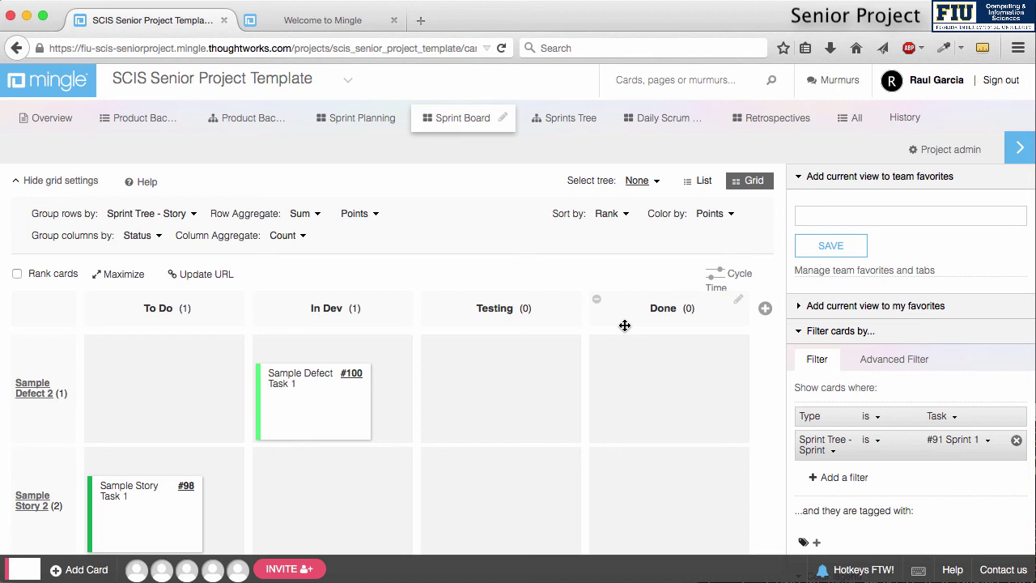
Start a new Daily Scrum Report card on the daily scrum board, review its template sections, and discard it
click(657, 122)
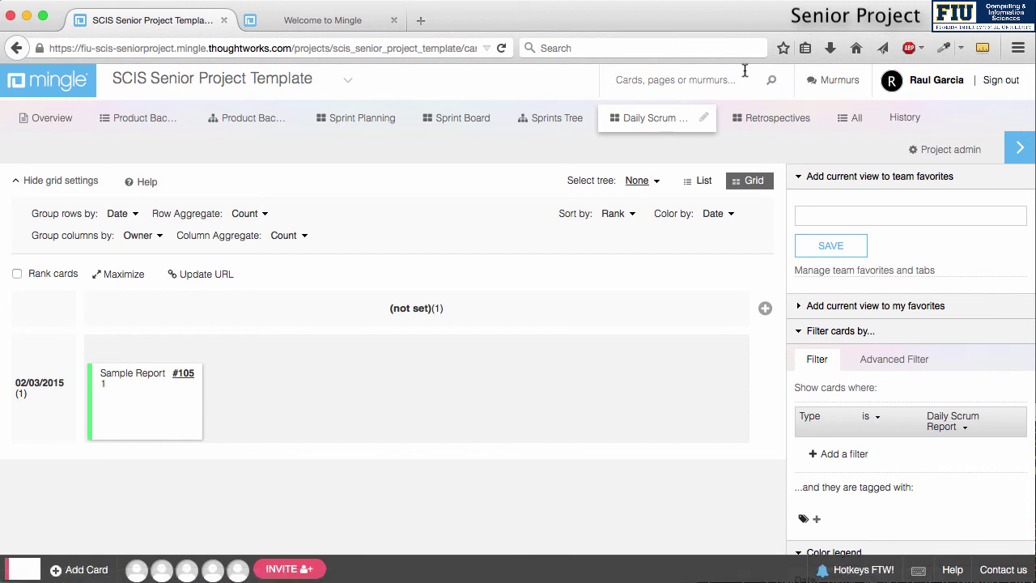
drag(24, 569, 316, 376)
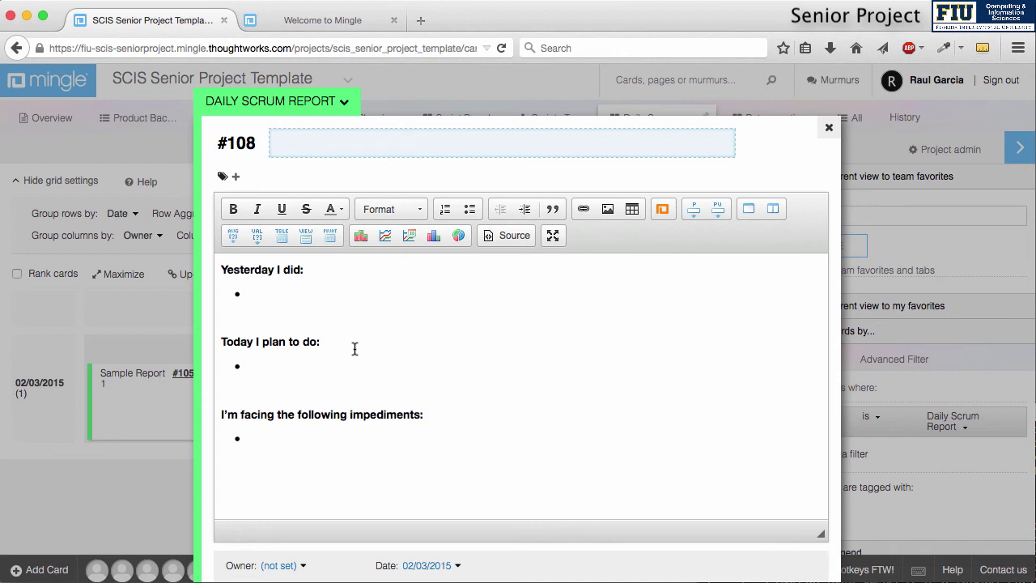
scroll(354, 349, down, 2)
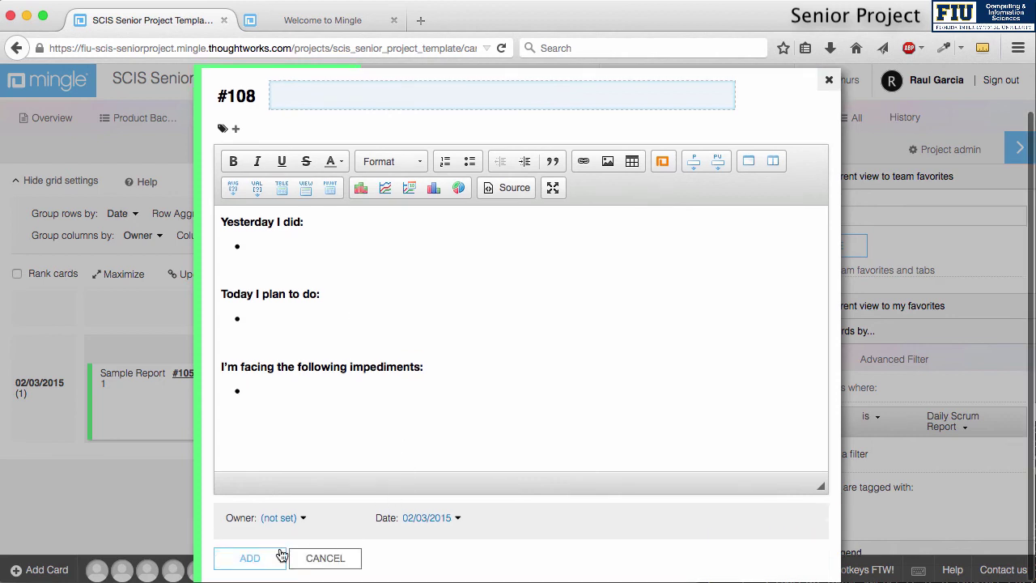
click(829, 79)
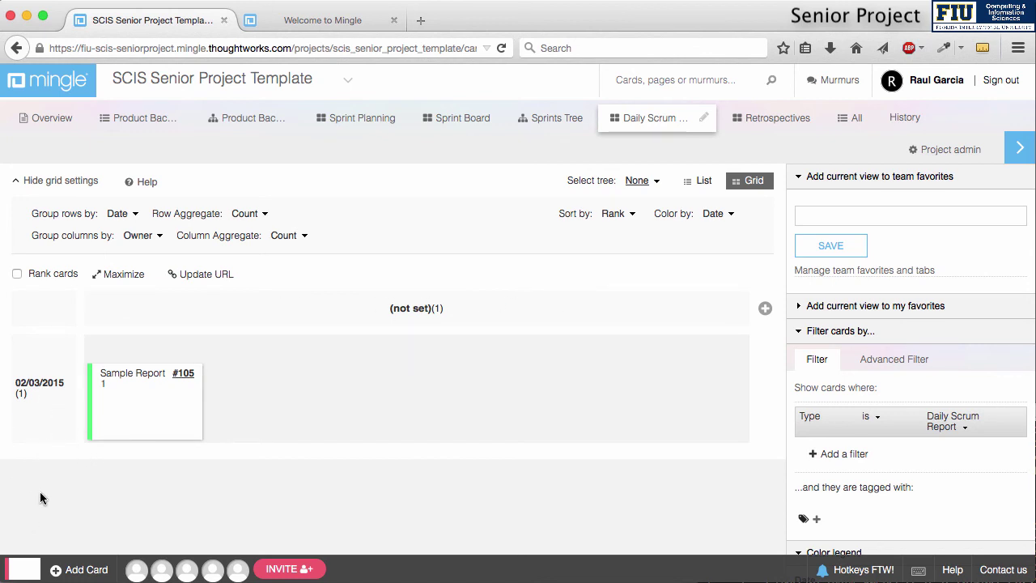
click(133, 421)
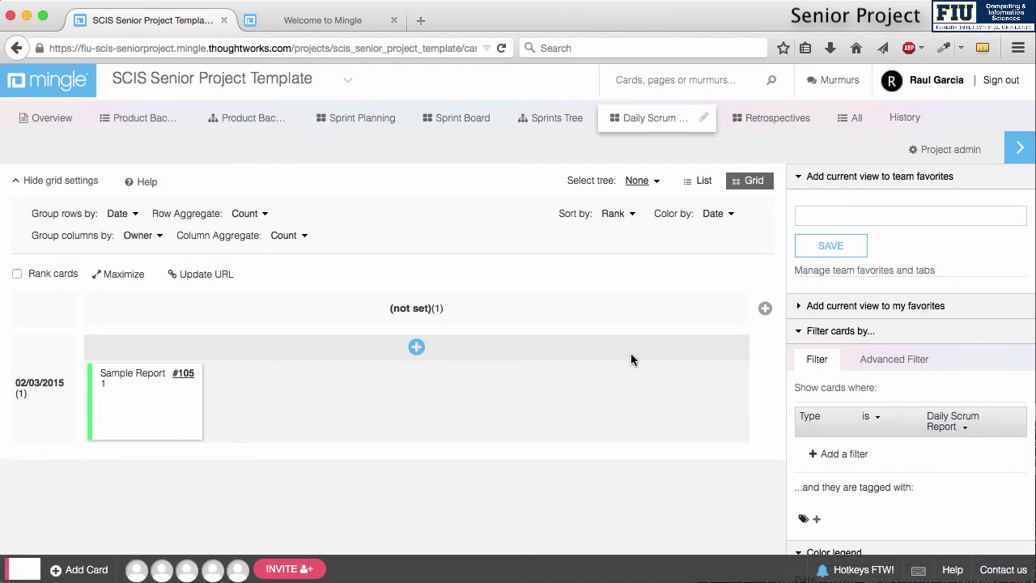
Look over the Retrospectives board with cards grouped by Retro Action Status
click(771, 122)
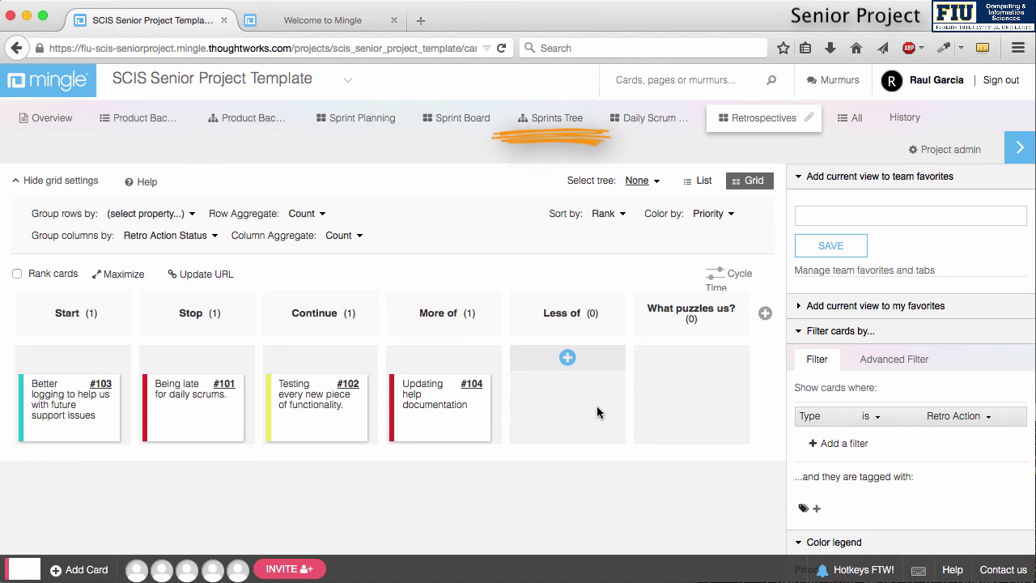
Compare the Product Backlog tree with the Sprints Tree and look at the stories under each sprint
click(254, 120)
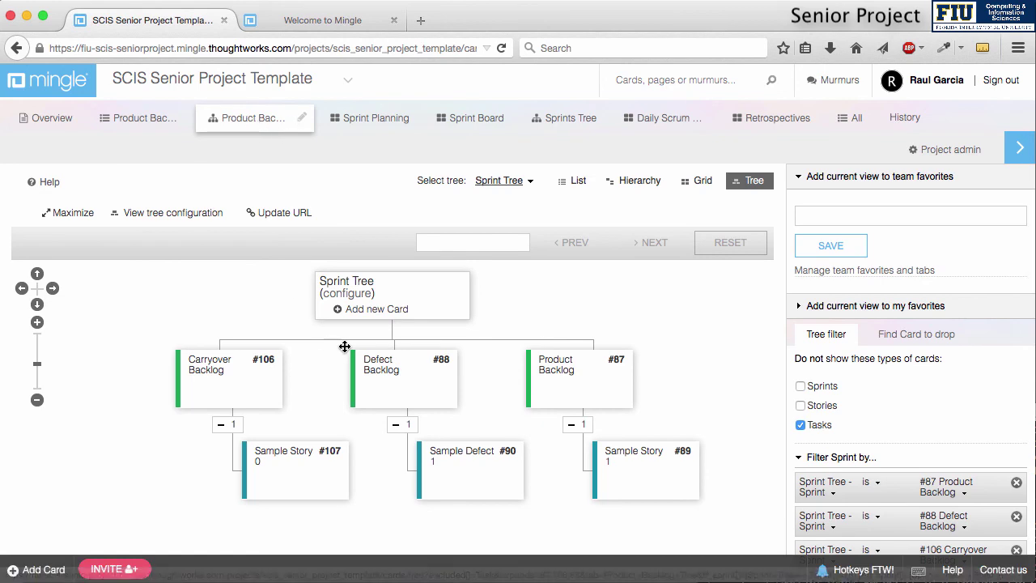
click(558, 120)
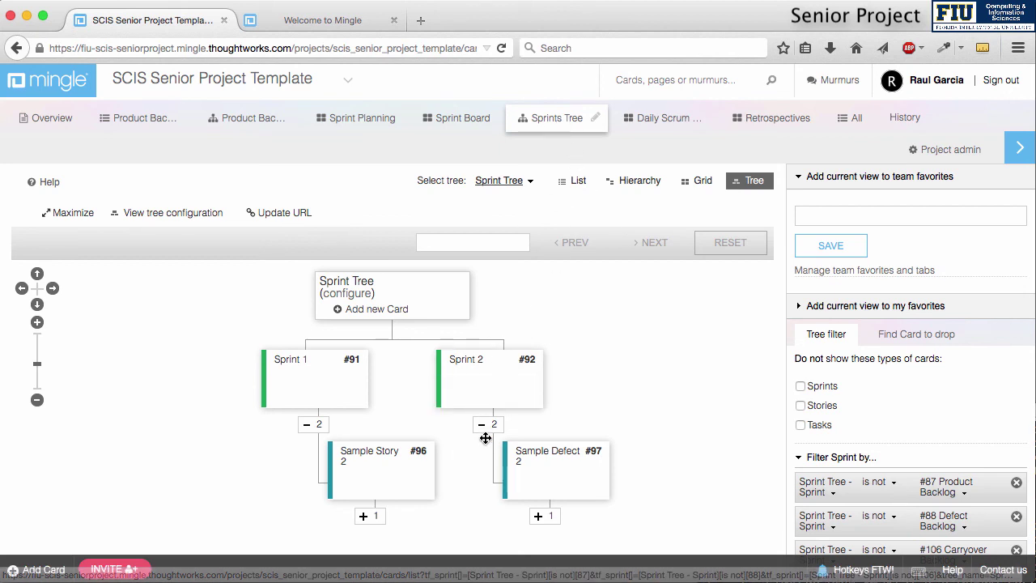
mouse_move(407, 482)
mouse_move(409, 457)
mouse_down()
mouse_move(567, 410)
mouse_move(408, 456)
mouse_up()
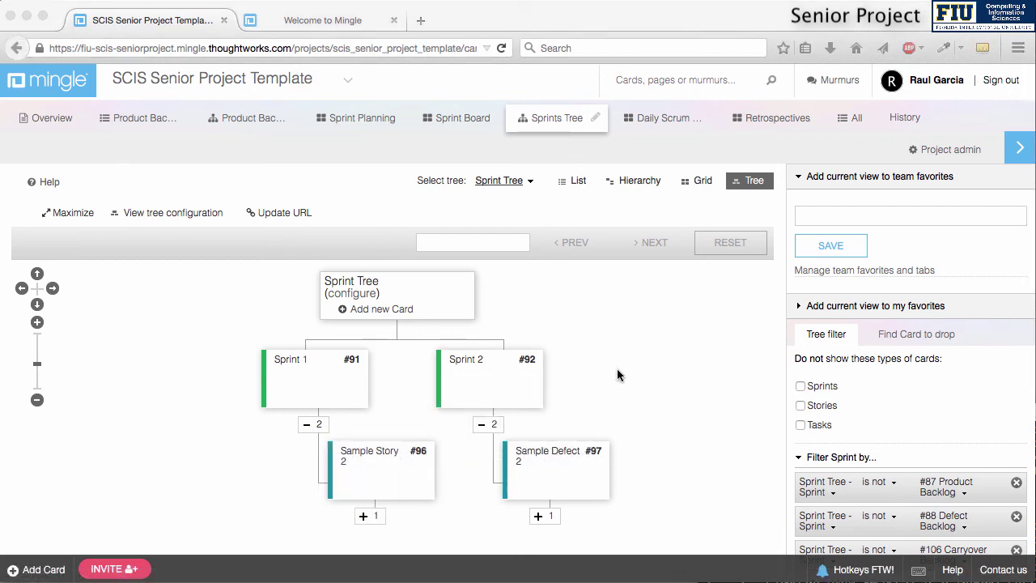